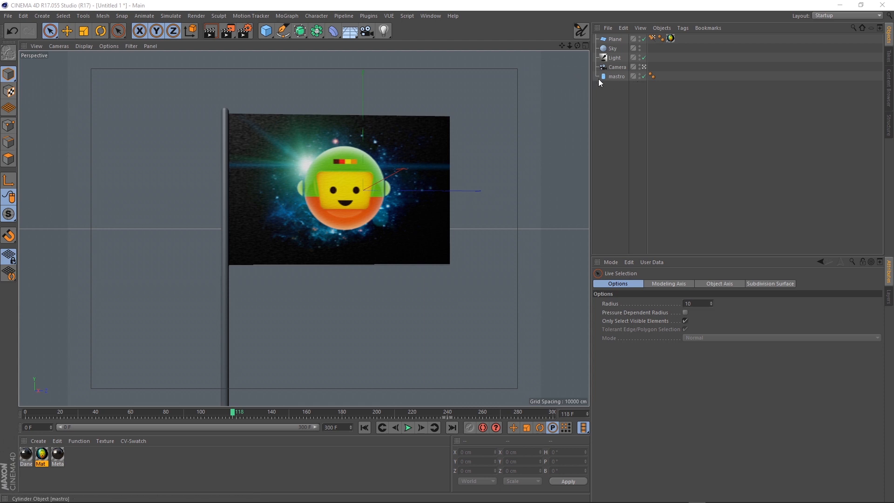
# - Add a Wind deformer to the scene and place it outside the flag plane in the object hierarchy
pyautogui.click(615, 39)
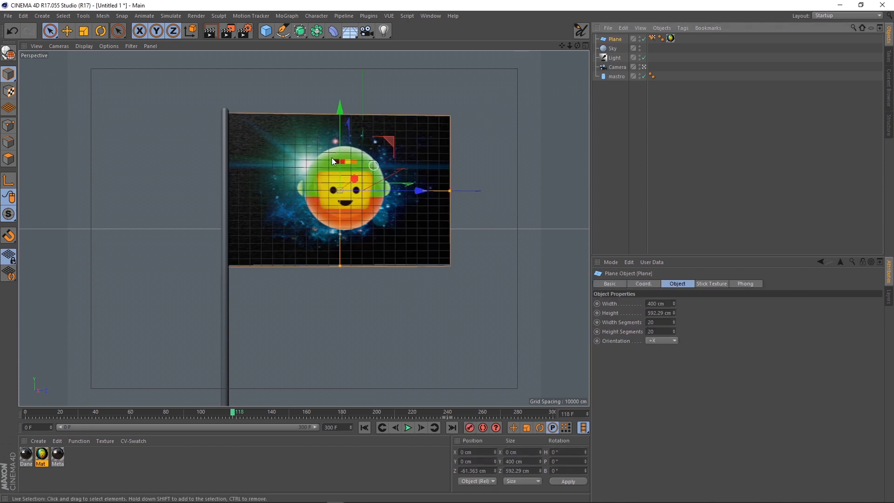
pyautogui.click(607, 183)
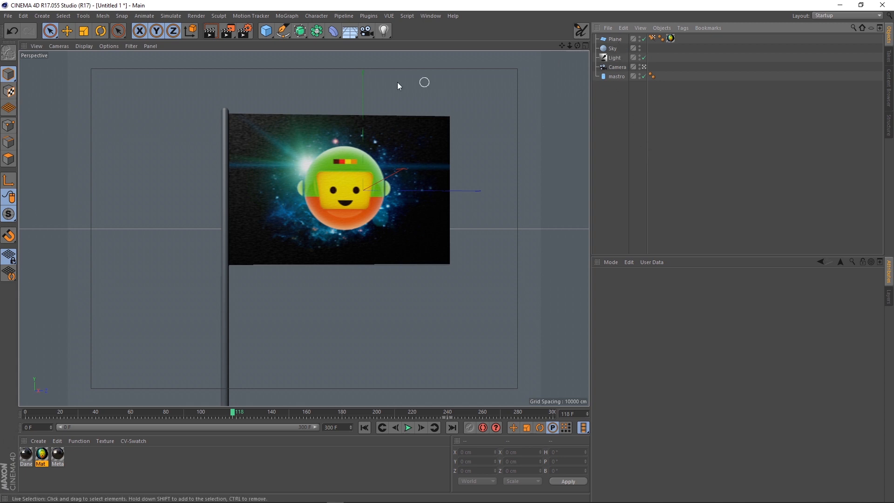
pyautogui.click(333, 31)
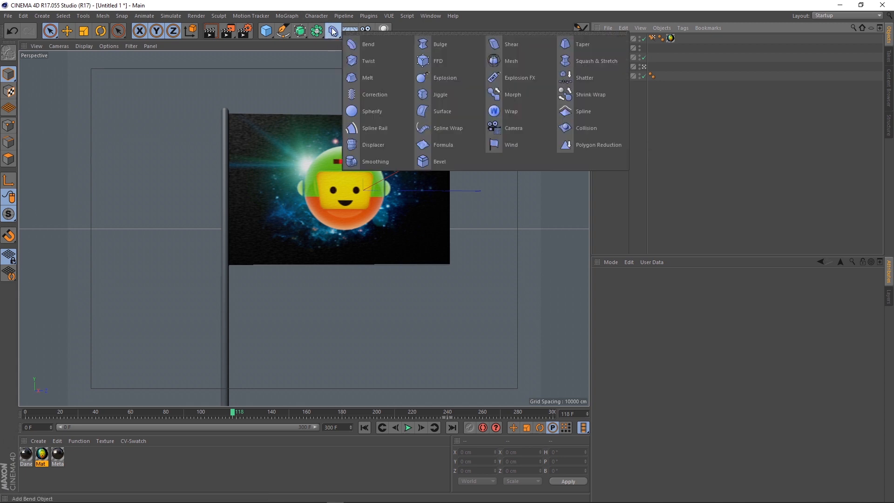
pyautogui.click(492, 143)
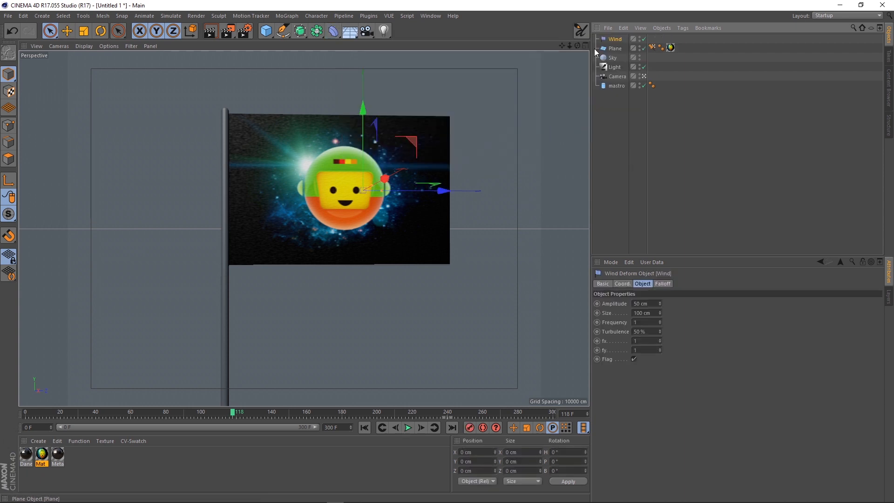
pyautogui.moveTo(575, 45); pyautogui.dragTo(579, 90)
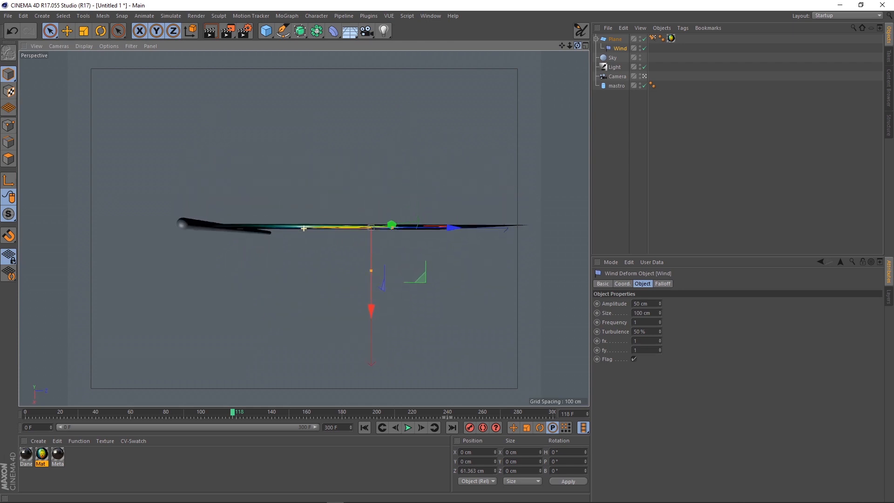
pyautogui.moveTo(619, 48); pyautogui.dragTo(616, 37)
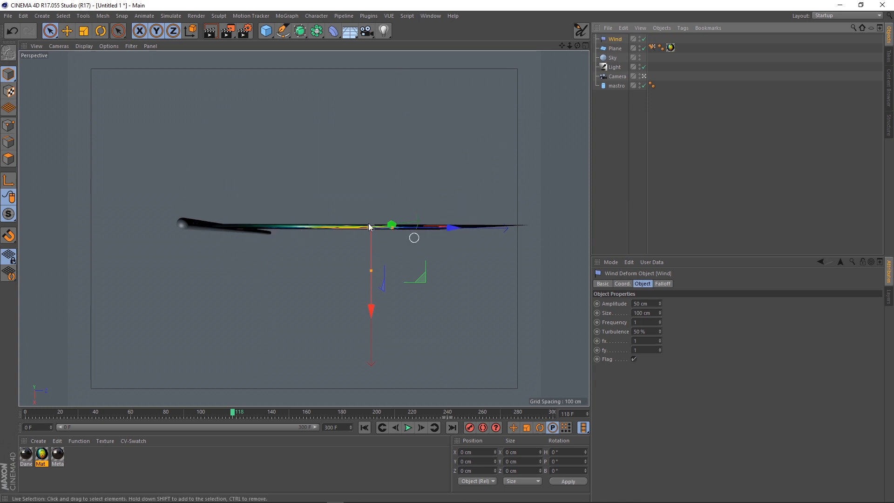
# - Doodle a wave along the flag seen from above, with arrows marking the wave and wind directions
pyautogui.click(580, 31)
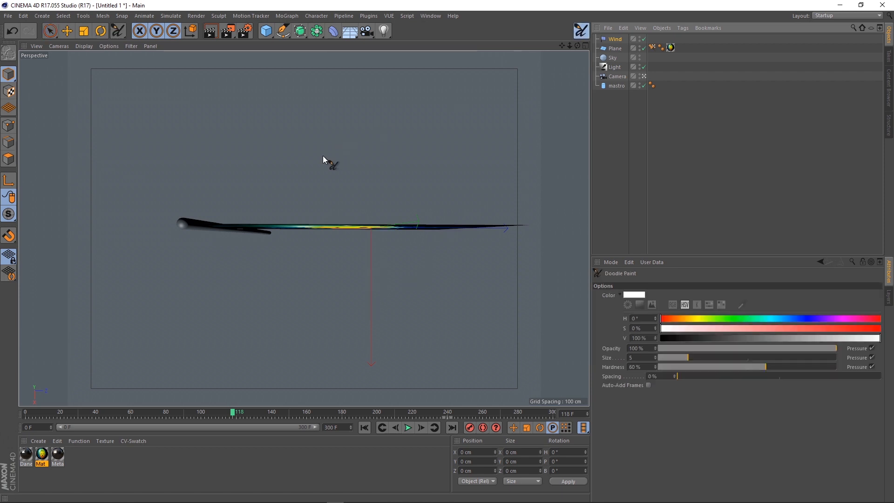
pyautogui.moveTo(212, 218)
pyautogui.mouseDown()
pyautogui.moveTo(249, 195)
pyautogui.moveTo(307, 194)
pyautogui.mouseUp()
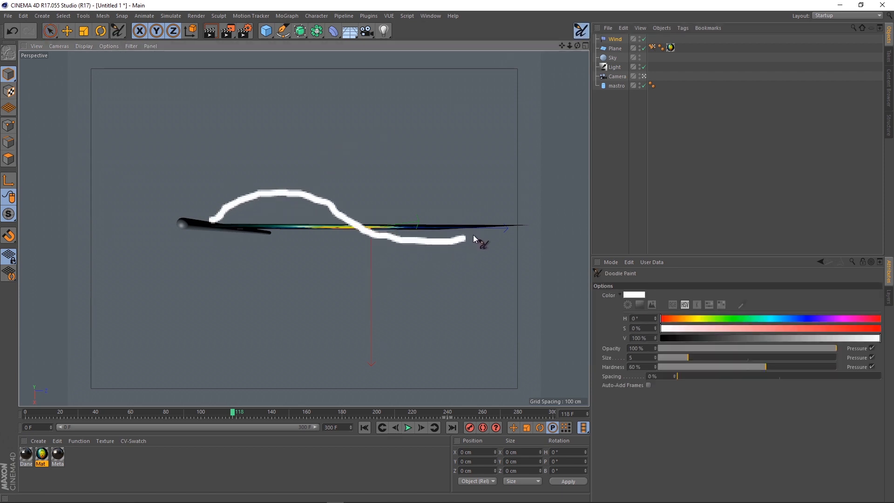
pyautogui.moveTo(472, 234); pyautogui.dragTo(520, 221)
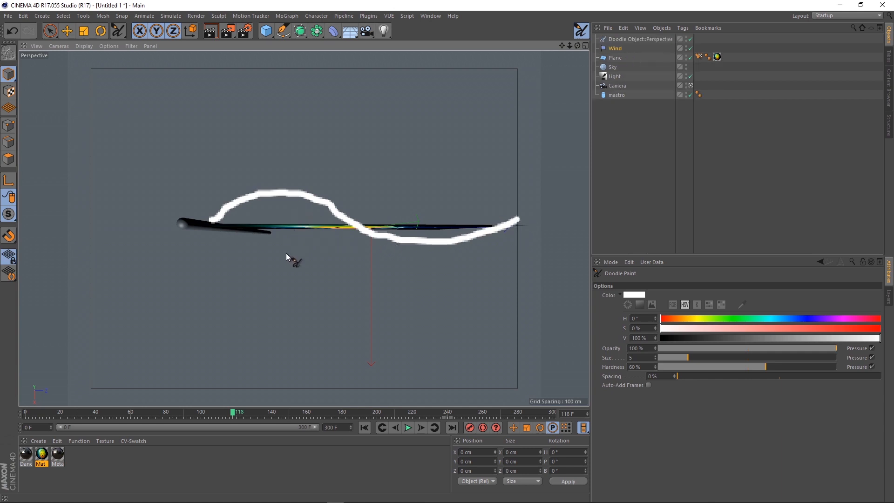
pyautogui.moveTo(286, 254)
pyautogui.mouseDown()
pyautogui.moveTo(288, 205)
pyautogui.moveTo(300, 221)
pyautogui.moveTo(371, 224)
pyautogui.mouseUp()
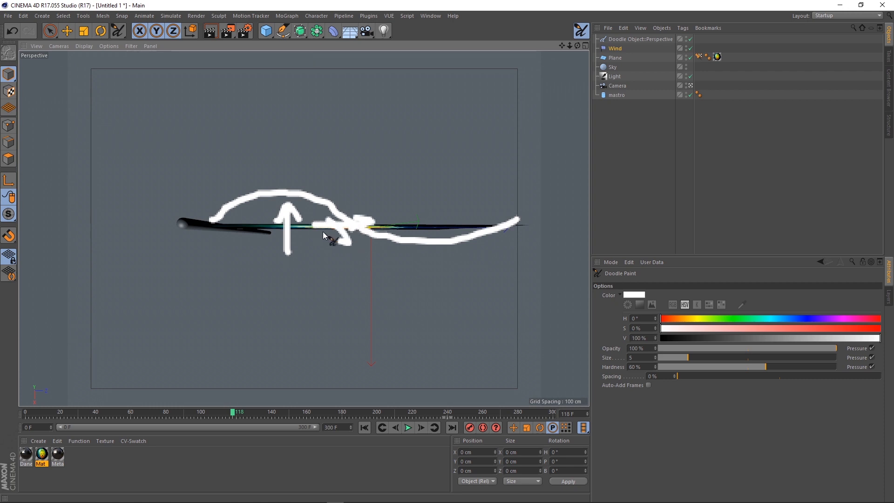
pyautogui.moveTo(416, 210)
pyautogui.mouseDown()
pyautogui.moveTo(436, 137)
pyautogui.moveTo(422, 212)
pyautogui.mouseUp()
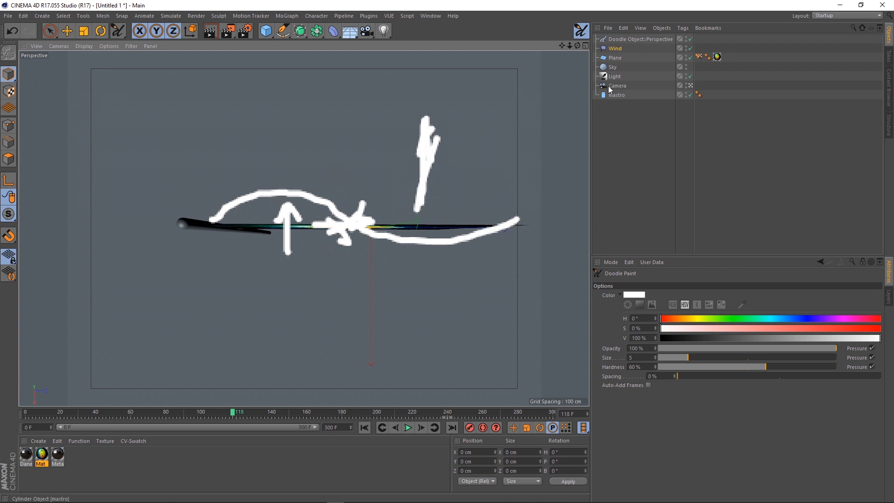
# - Rotate the Wind deformer to a heading of 90°
pyautogui.click(617, 50)
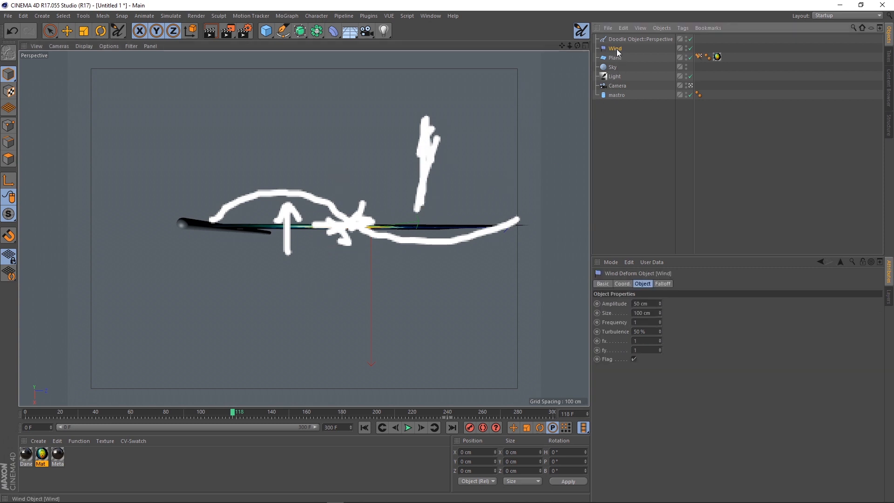
pyautogui.click(51, 31)
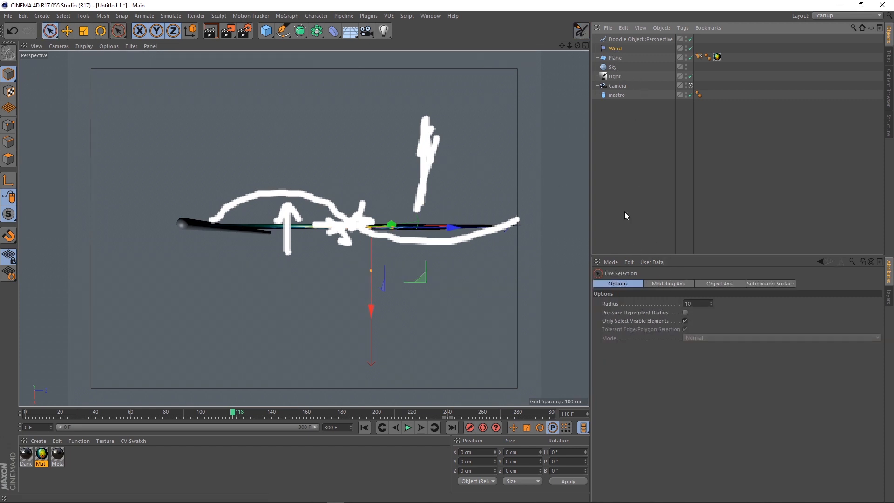
pyautogui.click(614, 50)
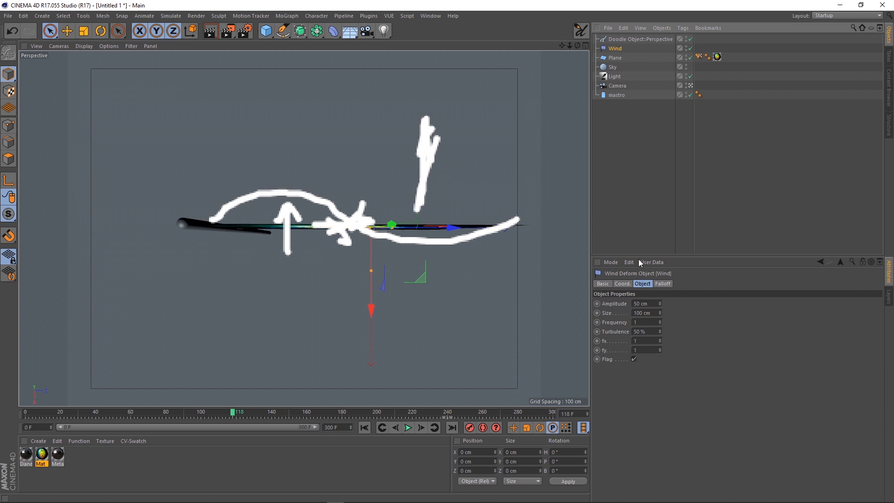
pyautogui.click(622, 283)
pyautogui.click(750, 305)
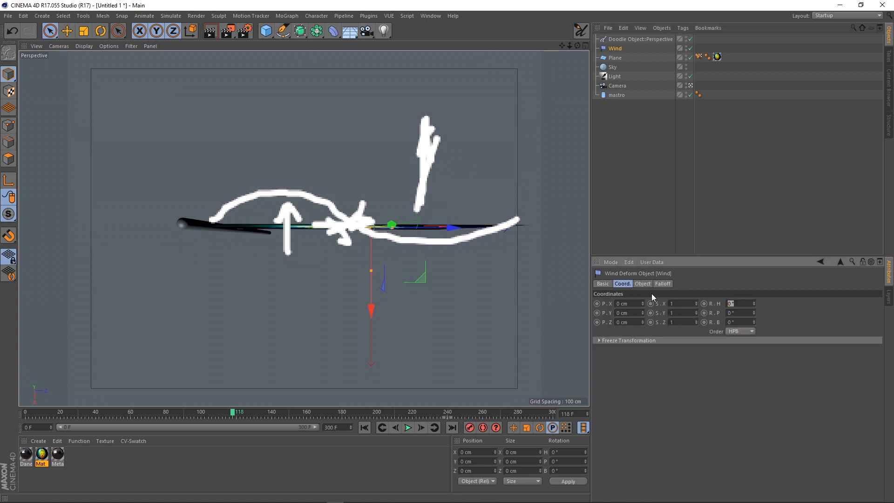
pyautogui.write('90')
pyautogui.press('Return')
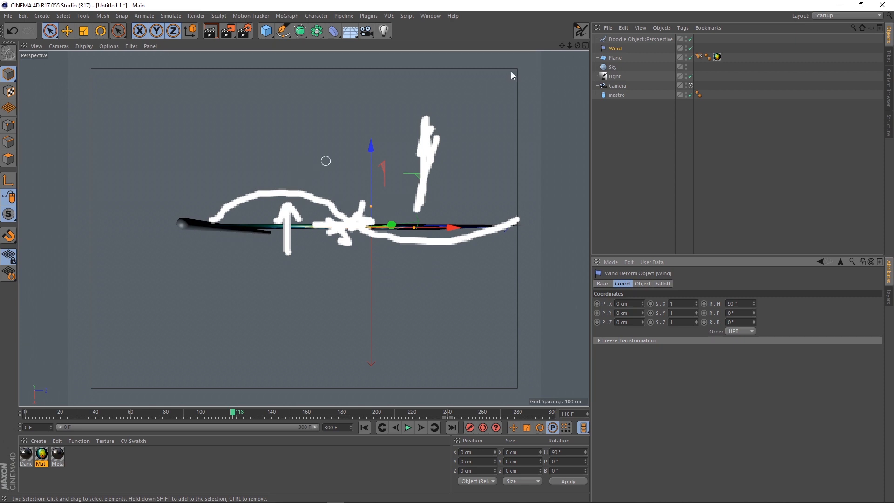
# - Delete the doodle object and make the Wind deformer a child of the flag plane
pyautogui.click(635, 39)
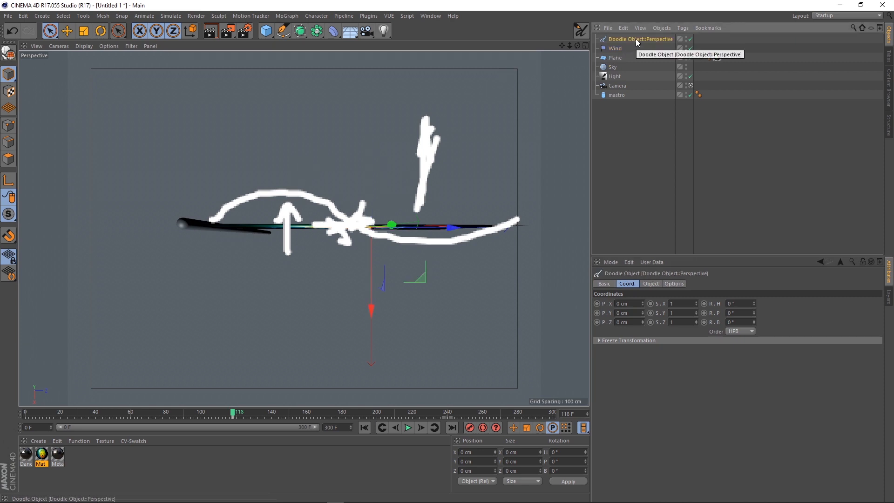
pyautogui.press('Delete')
pyautogui.moveTo(616, 40); pyautogui.dragTo(618, 48)
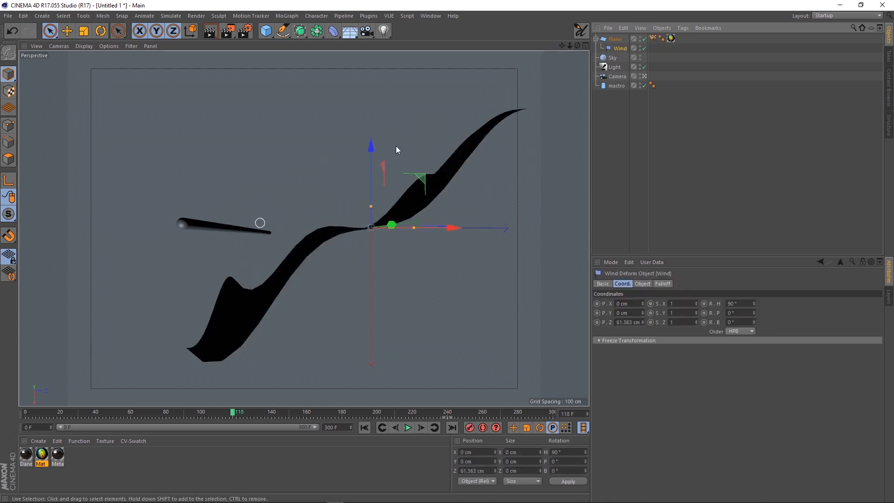
# - Play the animation from frame 0 and examine the flag's waving from several angles and in relation to the pole
pyautogui.moveTo(577, 45); pyautogui.dragTo(566, 87)
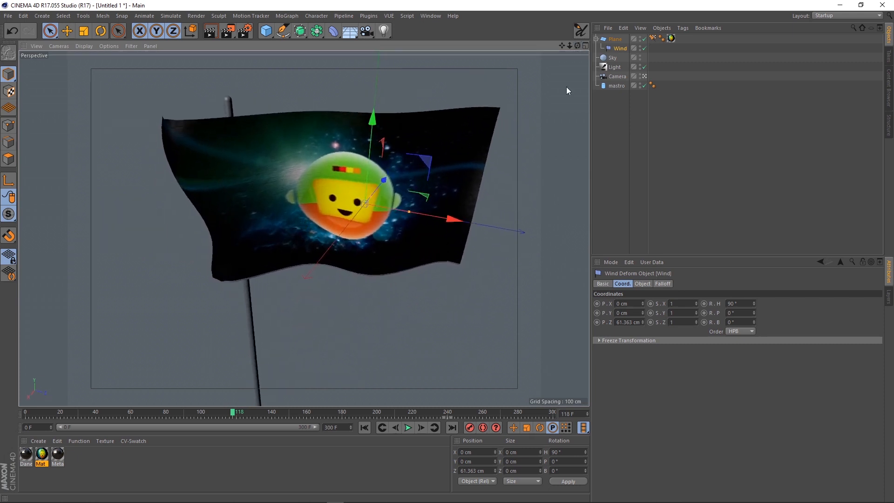
pyautogui.click(364, 427)
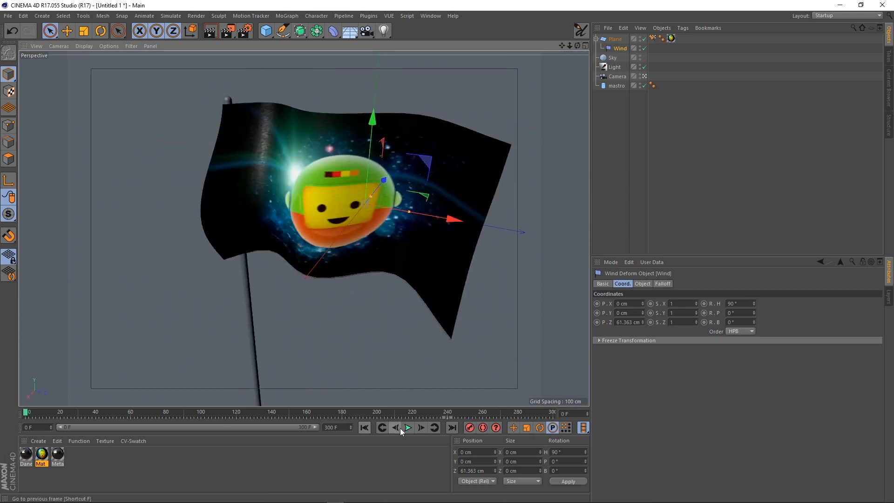
pyautogui.click(407, 427)
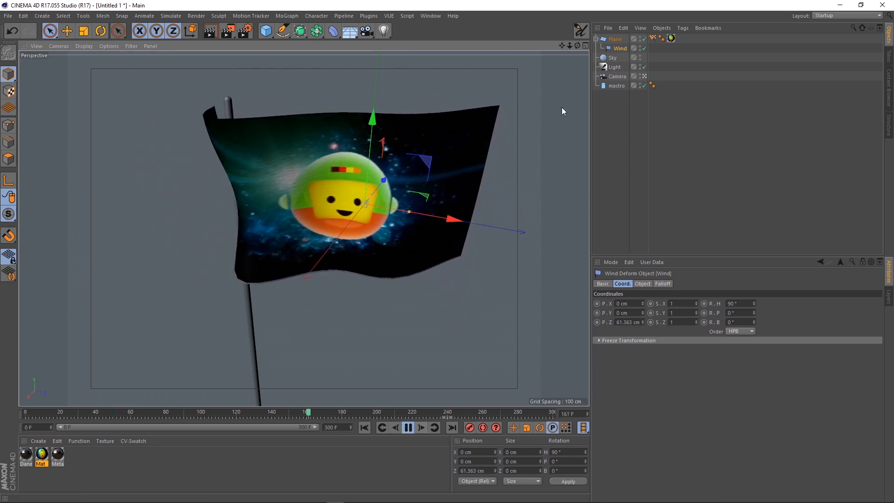
pyautogui.moveTo(577, 45)
pyautogui.mouseDown()
pyautogui.moveTo(577, 133)
pyautogui.moveTo(577, 61)
pyautogui.mouseUp()
pyautogui.click(638, 283)
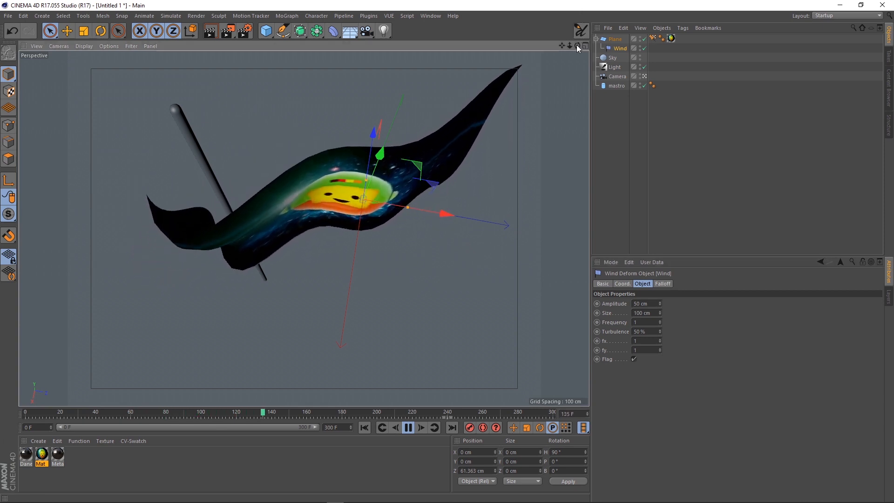
pyautogui.moveTo(577, 46); pyautogui.dragTo(577, 18)
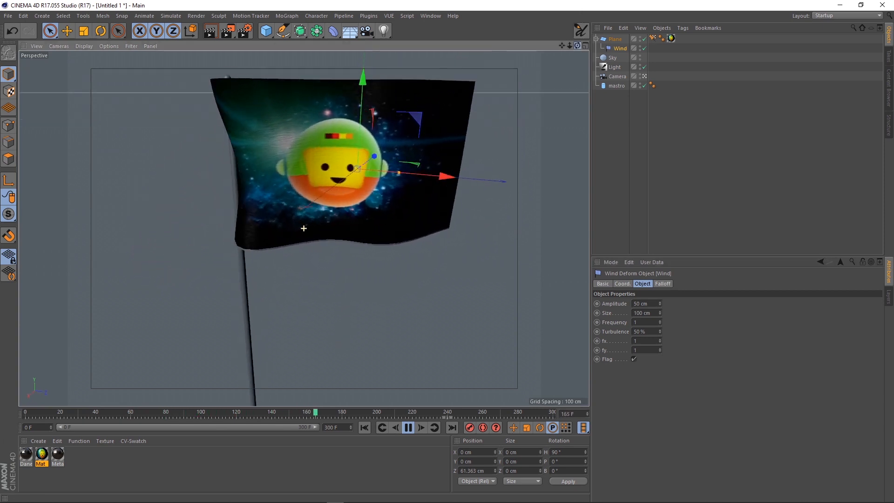
pyautogui.click(615, 40)
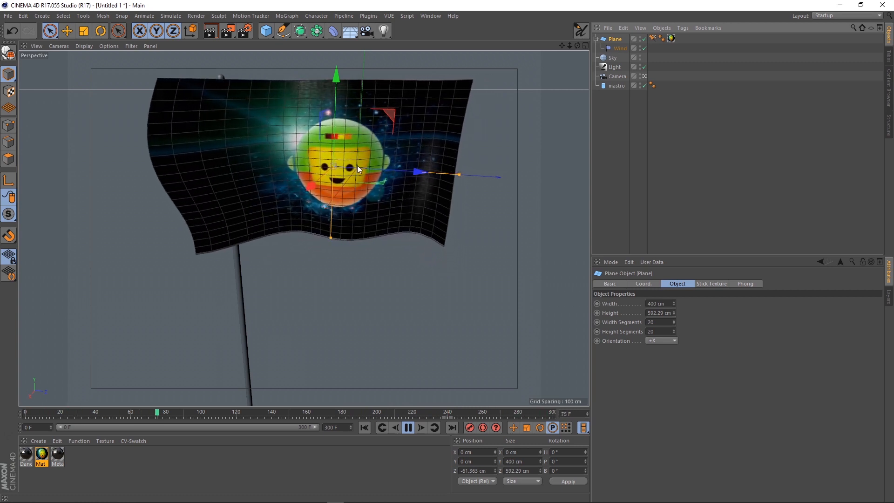
# - Move the Wind deformer along its X axis onto the flagpole, at a Z position of about -304 cm
pyautogui.click(620, 48)
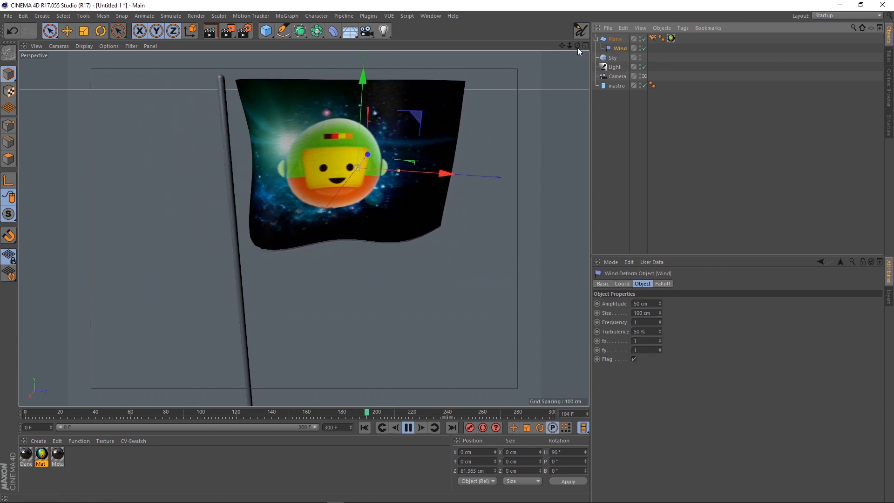
pyautogui.moveTo(578, 46); pyautogui.dragTo(586, 33)
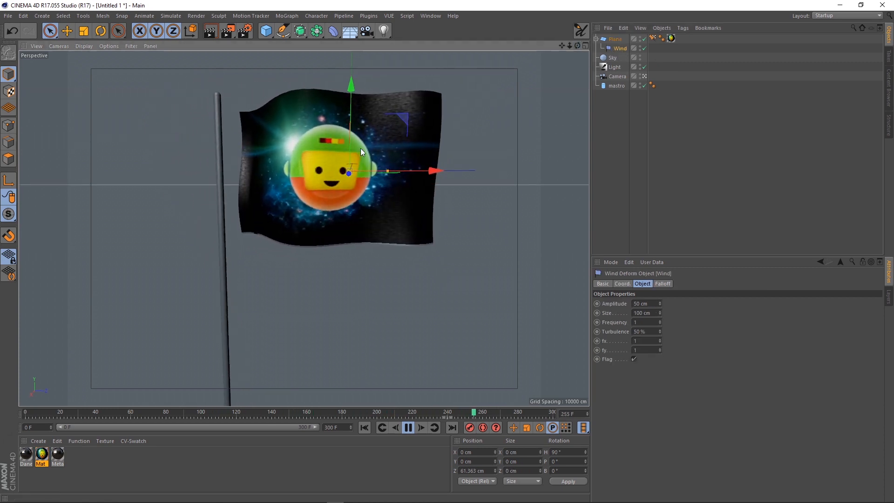
pyautogui.moveTo(432, 173); pyautogui.dragTo(297, 161)
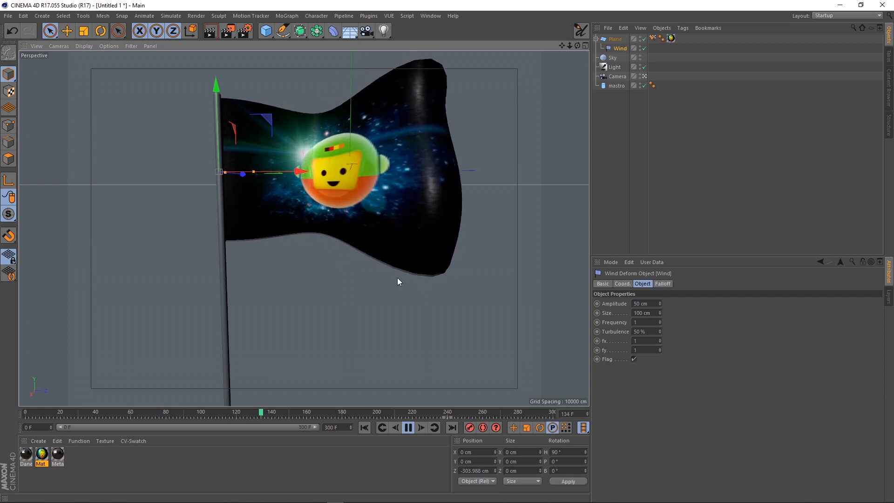
# - Doodle a wave with a vertical amplitude arrow over the flag seen from above, and delete the doodle object
pyautogui.moveTo(577, 45)
pyautogui.mouseDown()
pyautogui.moveTo(545, 32)
pyautogui.moveTo(578, 33)
pyautogui.moveTo(579, 19)
pyautogui.moveTo(577, 52)
pyautogui.mouseUp()
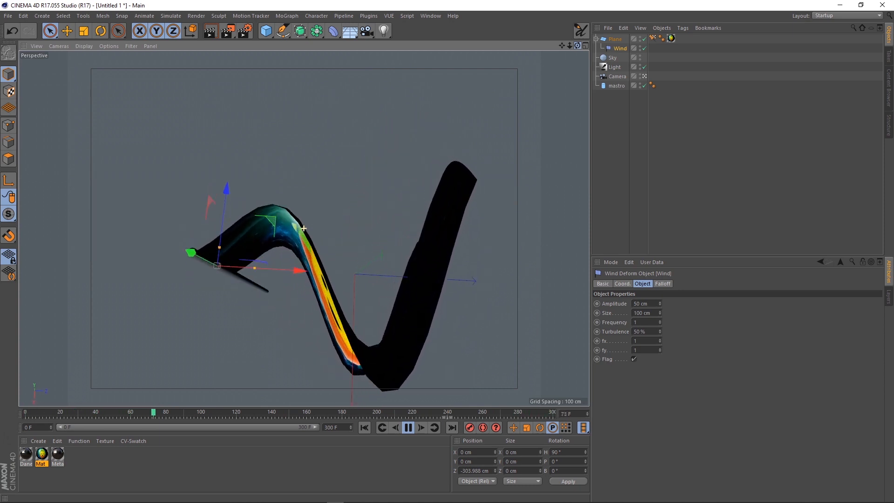
pyautogui.click(580, 31)
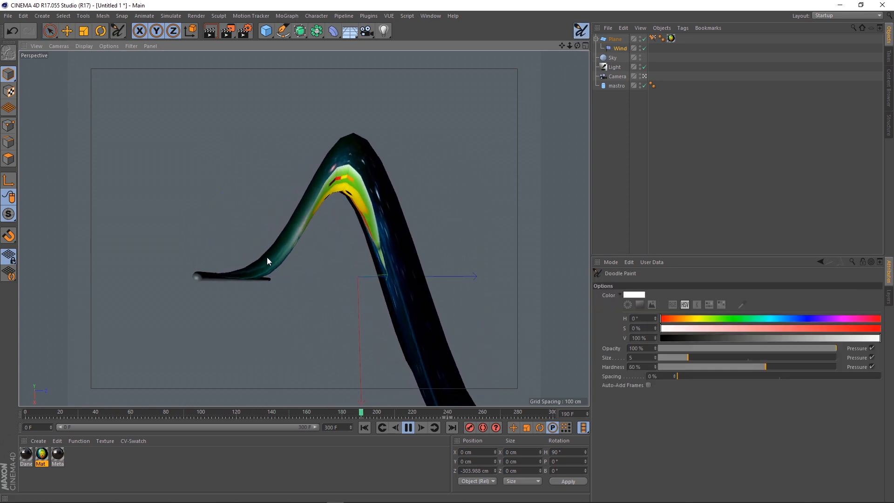
pyautogui.moveTo(228, 276); pyautogui.dragTo(269, 171)
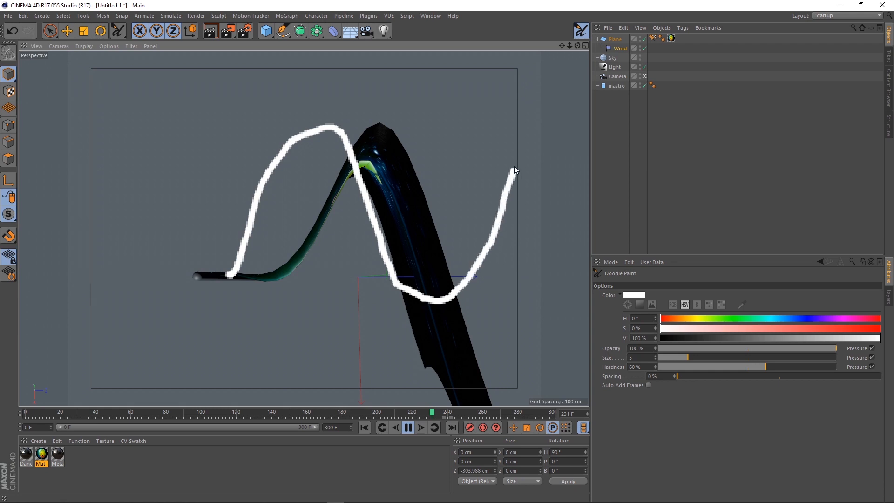
pyautogui.moveTo(513, 165); pyautogui.dragTo(533, 141)
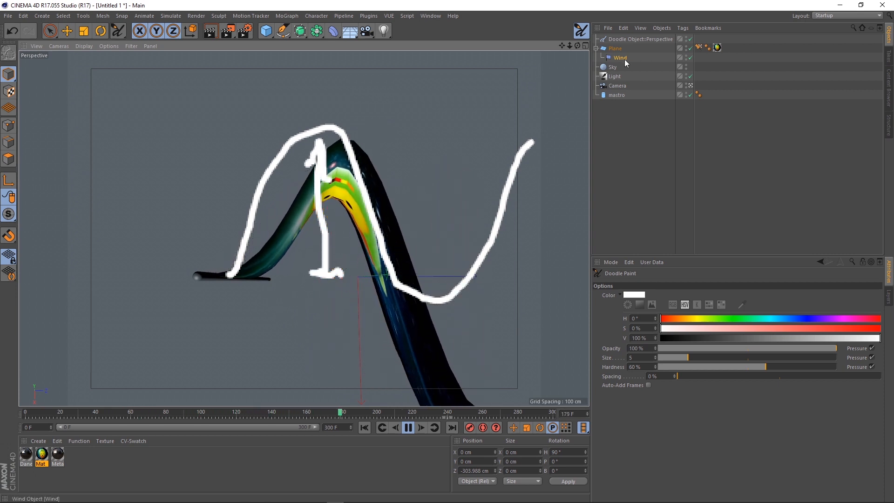
pyautogui.click(639, 40)
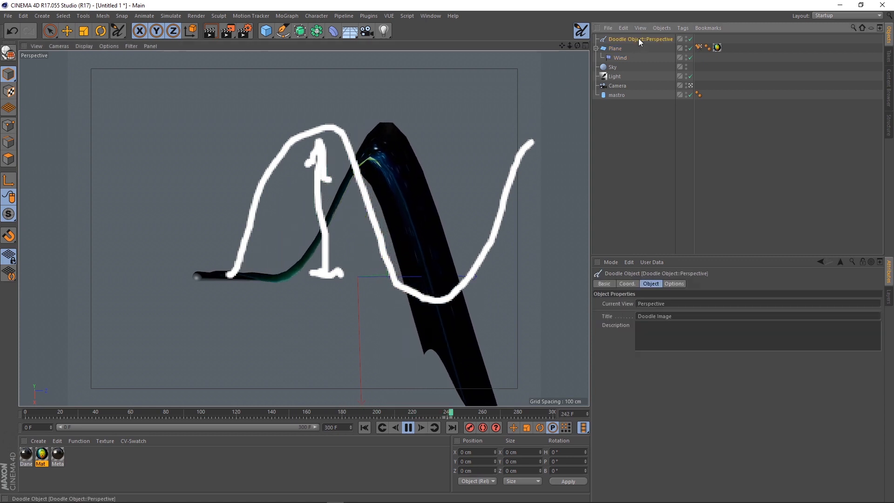
pyautogui.press('Delete')
# - Reduce the Wind deformer's amplitude to 6 cm and view the flag from the front
pyautogui.click(620, 48)
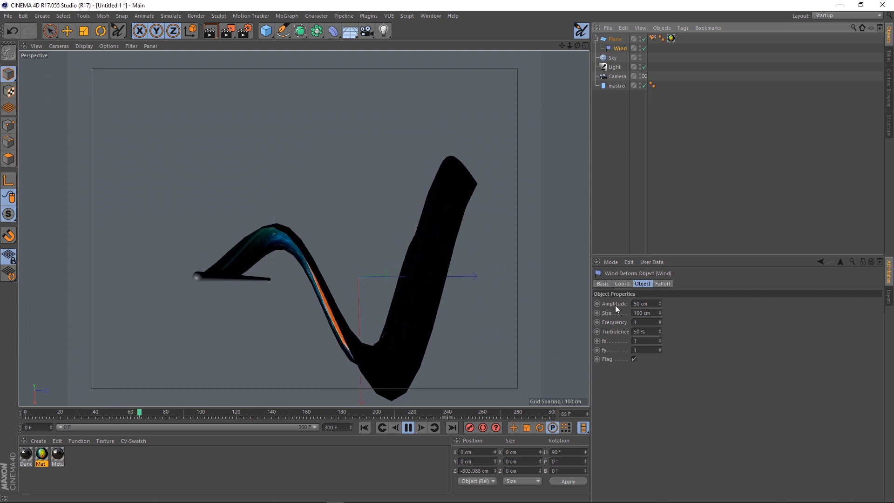
pyautogui.click(660, 305)
pyautogui.moveTo(660, 304); pyautogui.dragTo(660, 316)
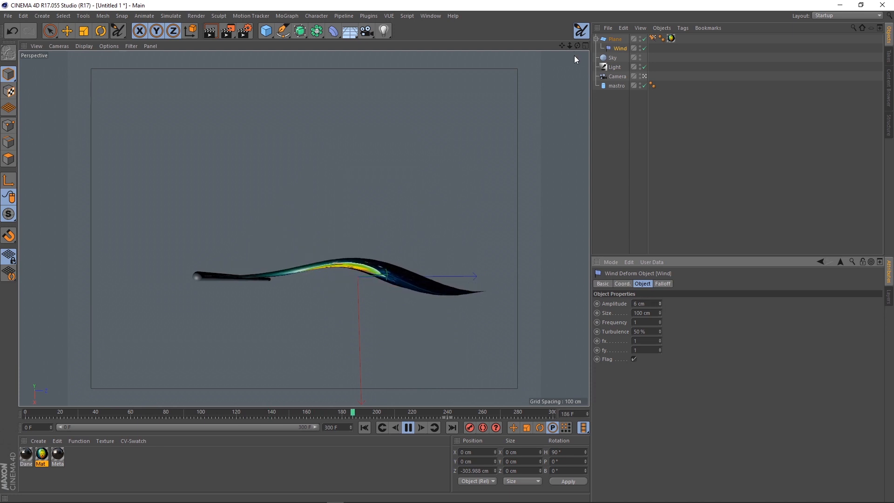
pyautogui.moveTo(579, 45); pyautogui.dragTo(577, 14)
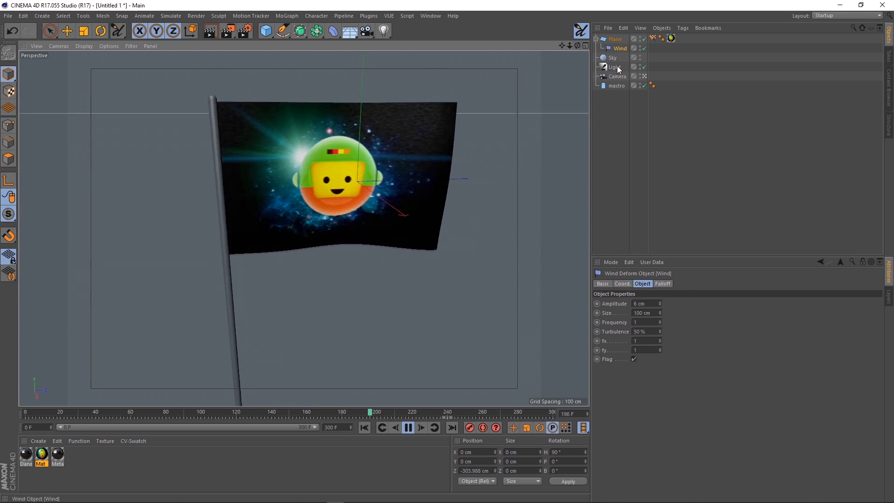
# - Raise the Wind deformer's amplitude to 9 cm and check the flag's waving from the front
pyautogui.click(659, 302)
pyautogui.click(659, 303)
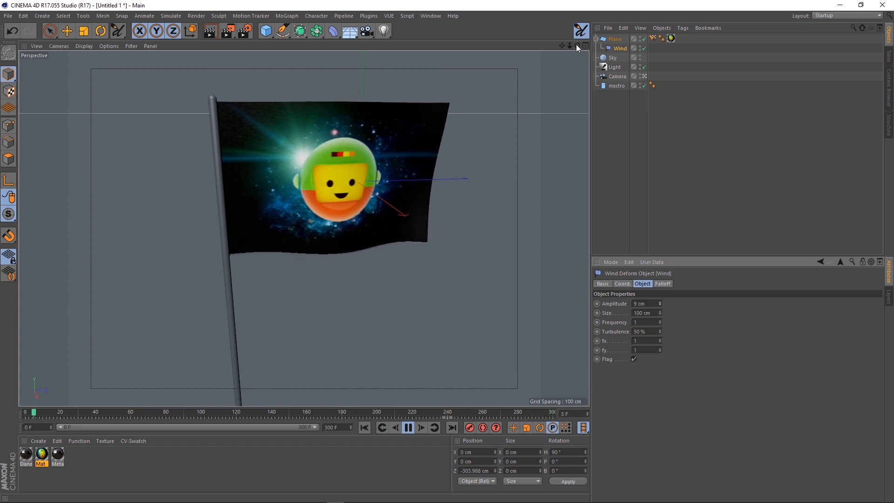
pyautogui.moveTo(577, 45); pyautogui.dragTo(573, 36)
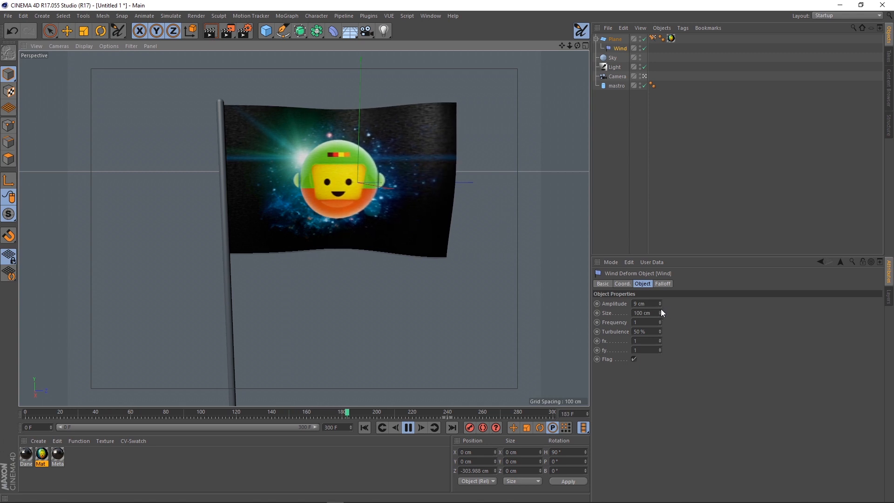
# - Try a Wind deformer size of 166 cm, check the wave from above, and set the size to 96 cm
pyautogui.moveTo(661, 311); pyautogui.dragTo(660, 305)
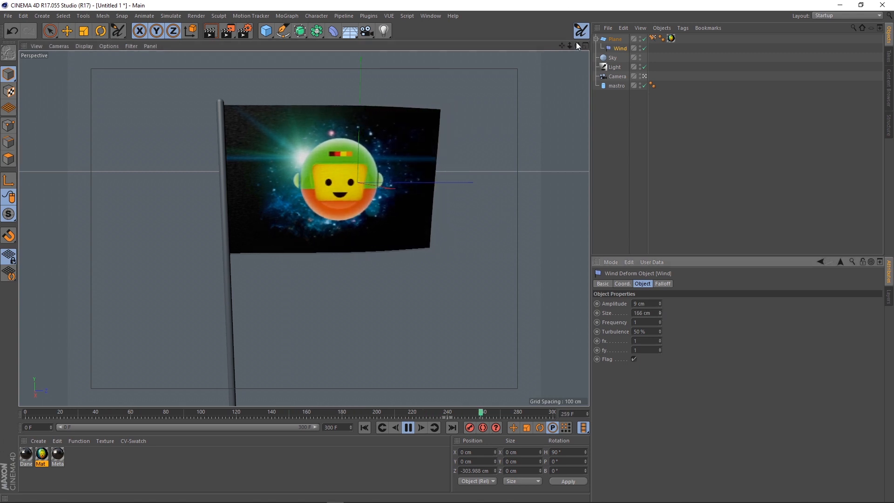
pyautogui.moveTo(577, 45); pyautogui.dragTo(589, 107)
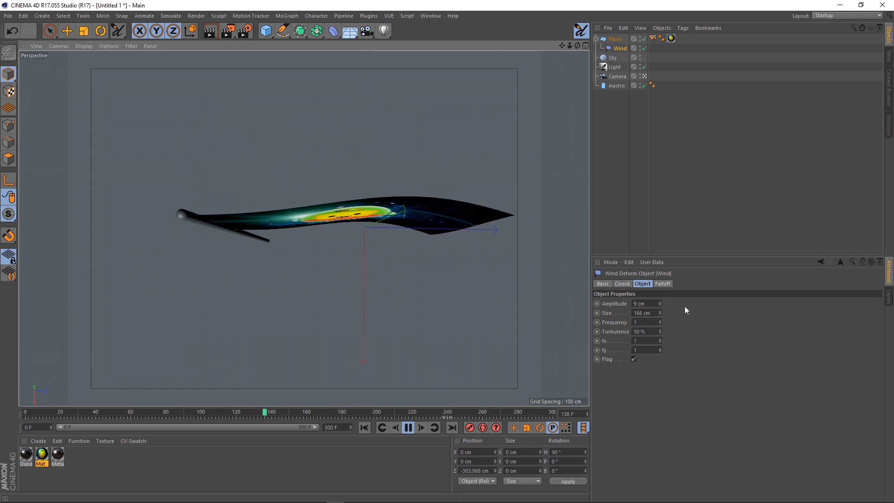
pyautogui.moveTo(660, 313); pyautogui.dragTo(660, 349)
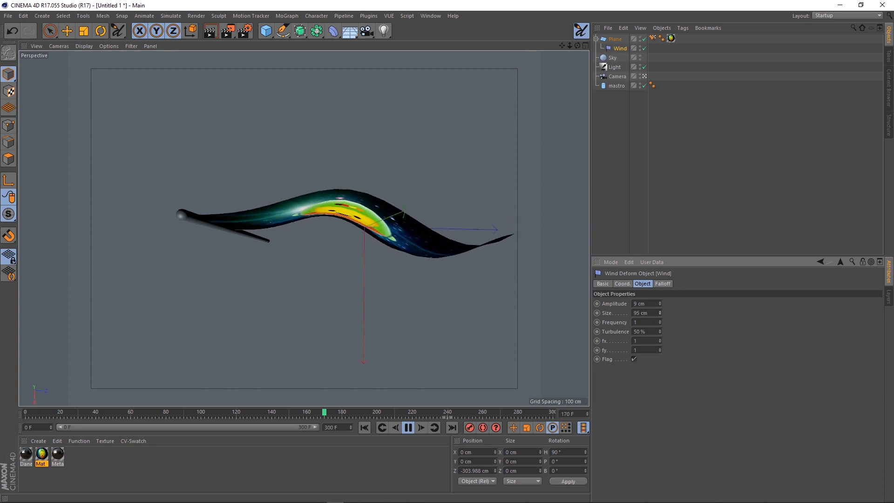
pyautogui.moveTo(577, 46); pyautogui.dragTo(584, 17)
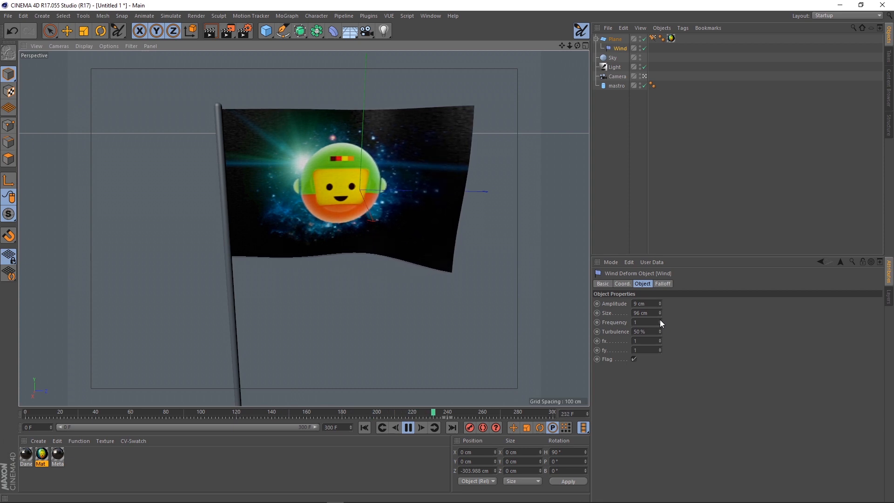
# - Set the Wind deformer's frequency to 6.03, turbulence to 77 %, fx to 1.53 and fy to 1.49
pyautogui.moveTo(659, 321); pyautogui.dragTo(660, 294)
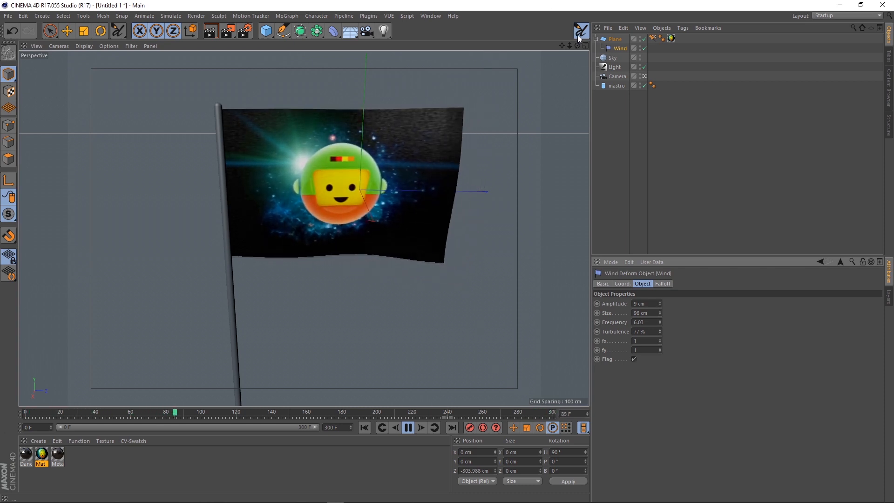
pyautogui.moveTo(578, 46)
pyautogui.mouseDown()
pyautogui.moveTo(579, 78)
pyautogui.moveTo(575, 50)
pyautogui.mouseUp()
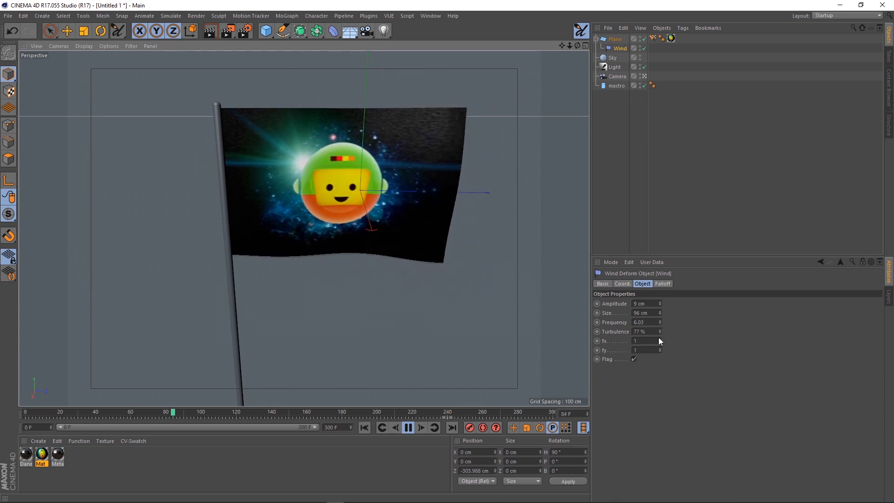
pyautogui.moveTo(660, 338); pyautogui.dragTo(659, 342)
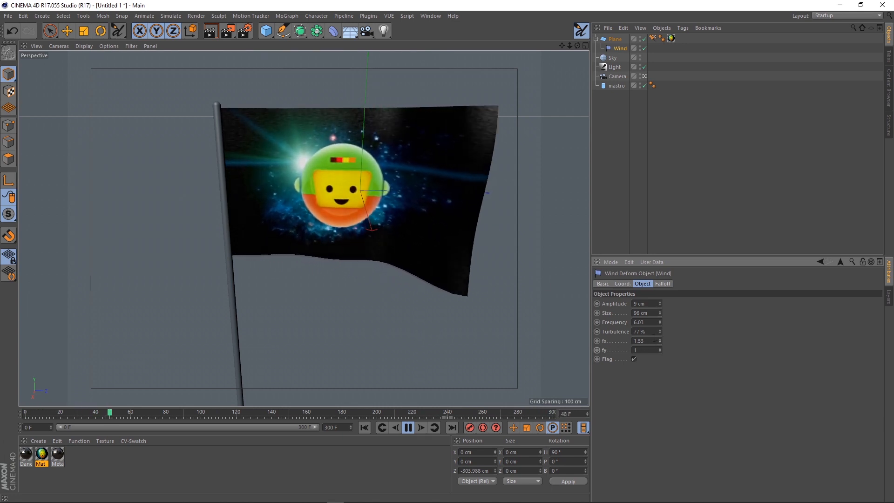
pyautogui.moveTo(659, 350); pyautogui.dragTo(660, 326)
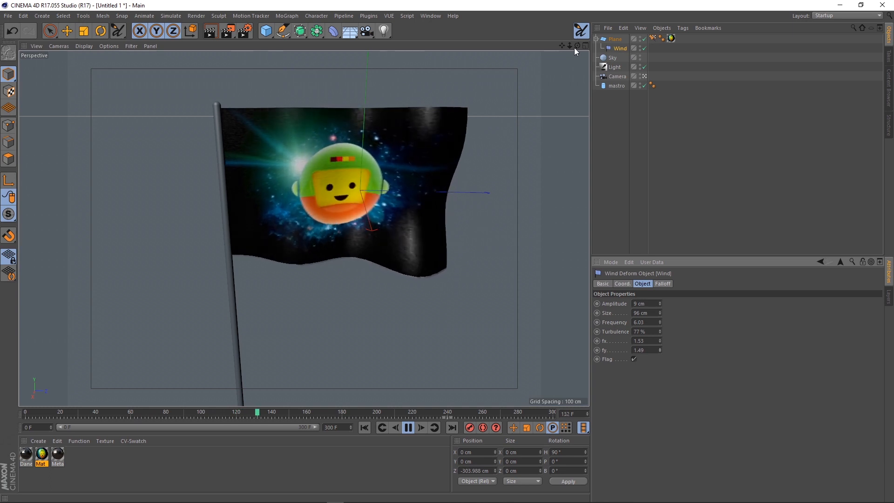
pyautogui.moveTo(578, 45)
pyautogui.mouseDown()
pyautogui.moveTo(579, 55)
pyautogui.moveTo(578, 45)
pyautogui.mouseUp()
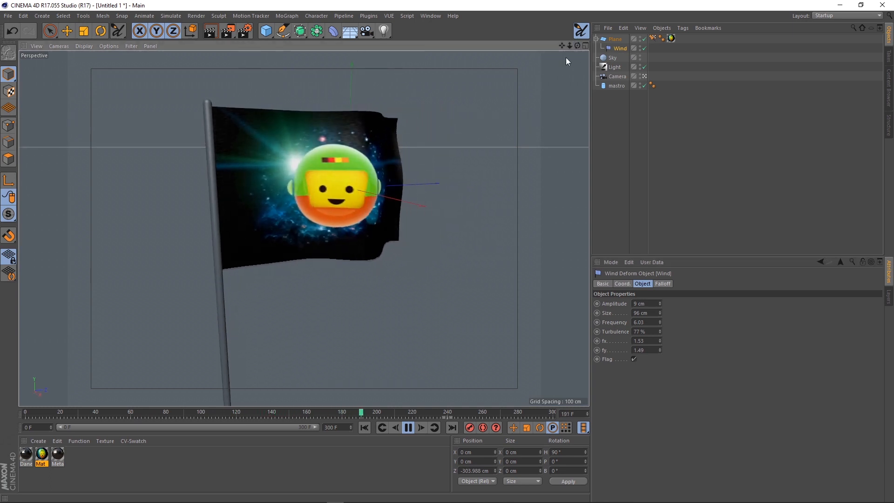
# - Doodle a vertical wave and a lengthwise wave over the flag to illustrate fx and fy, and delete the doodle object
pyautogui.click(581, 30)
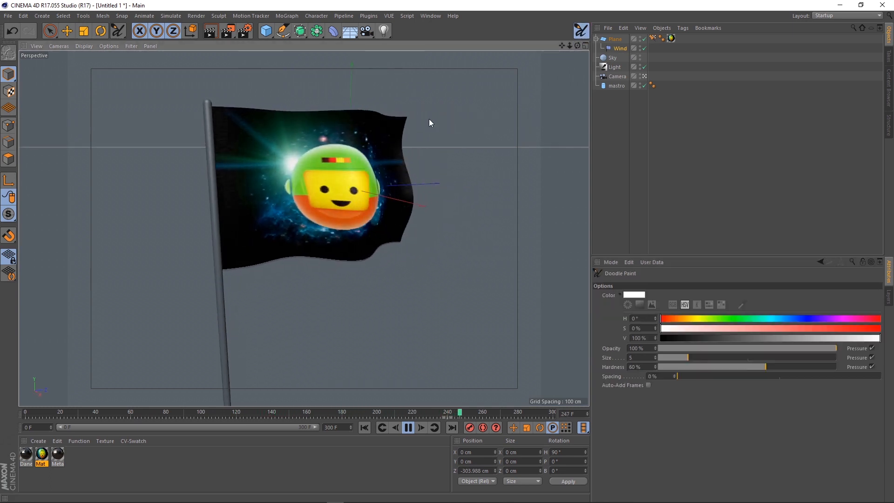
pyautogui.moveTo(430, 119); pyautogui.dragTo(409, 148)
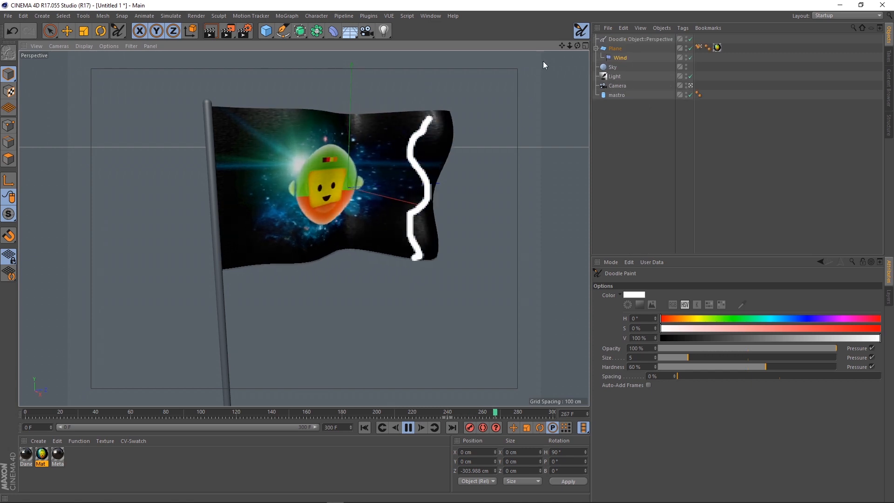
pyautogui.moveTo(578, 45); pyautogui.dragTo(571, 65)
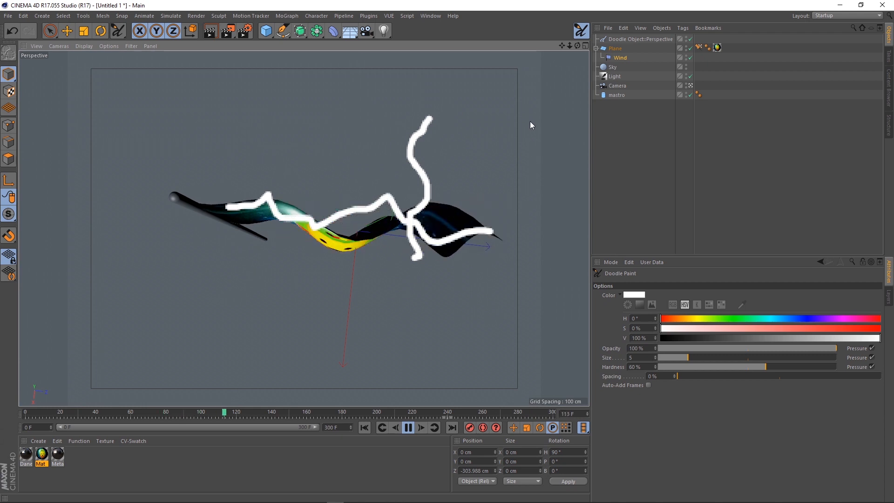
pyautogui.moveTo(577, 45); pyautogui.dragTo(561, 49)
pyautogui.click(631, 39)
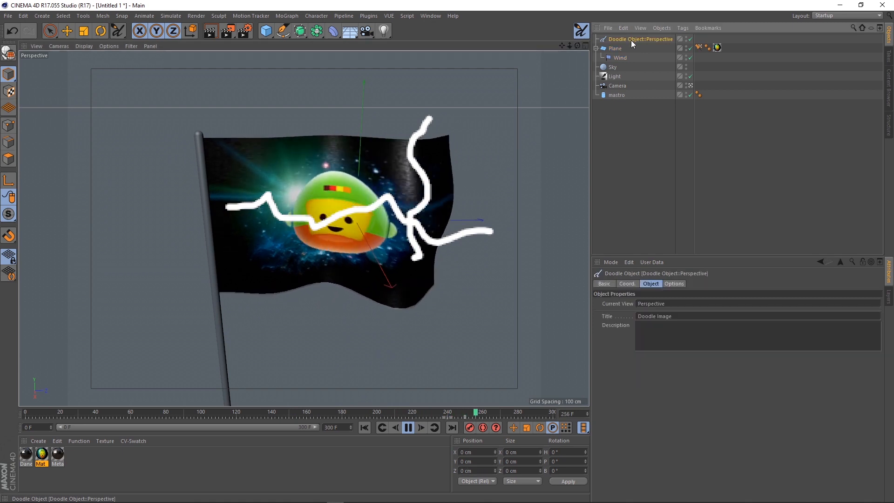
pyautogui.press('Delete')
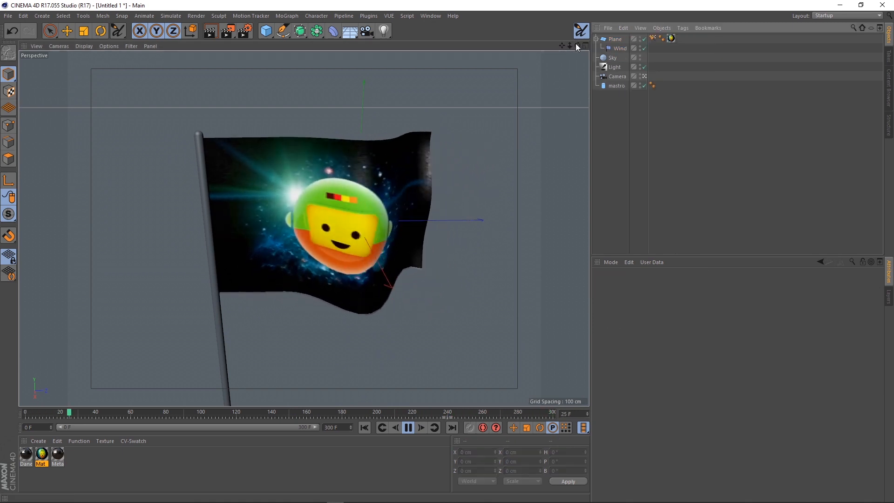
# - Examine the waving flag and the plane's segments from several angles, and stop the playback
pyautogui.moveTo(576, 45)
pyautogui.mouseDown()
pyautogui.moveTo(580, 59)
pyautogui.moveTo(577, 46)
pyautogui.moveTo(566, 50)
pyautogui.moveTo(570, 59)
pyautogui.mouseUp()
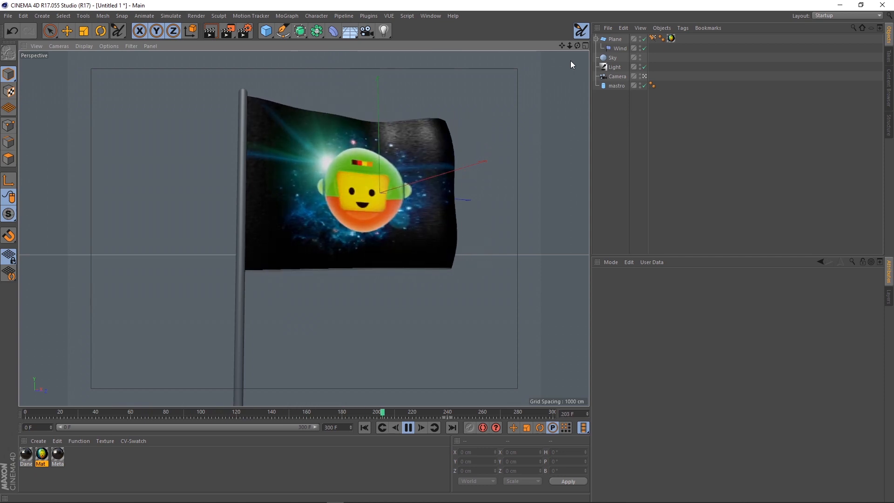
pyautogui.click(616, 40)
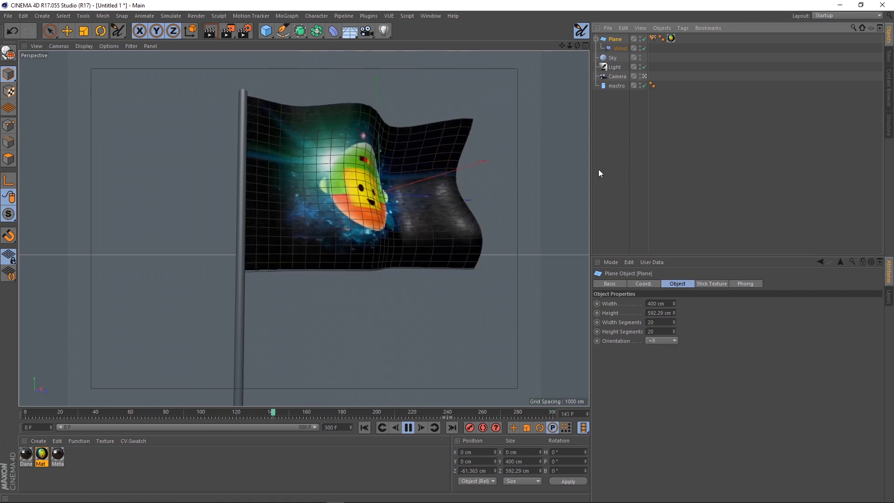
pyautogui.moveTo(577, 45); pyautogui.dragTo(577, 44)
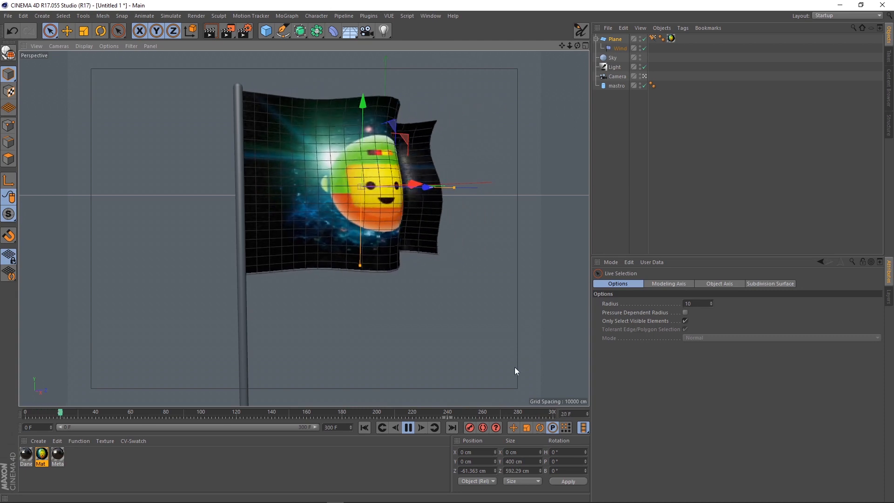
pyautogui.click(408, 427)
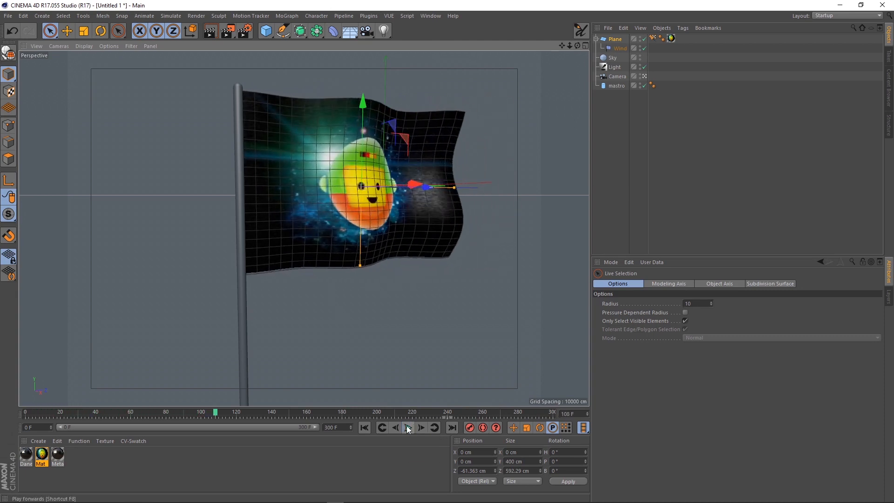
# - Delete the Wind deformer from the plane and frame the flat flag from the front
pyautogui.click(618, 48)
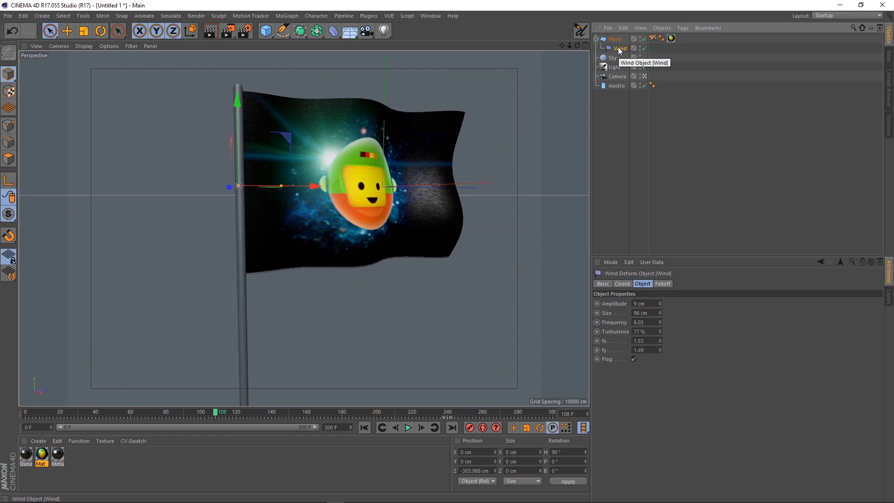
pyautogui.press('Delete')
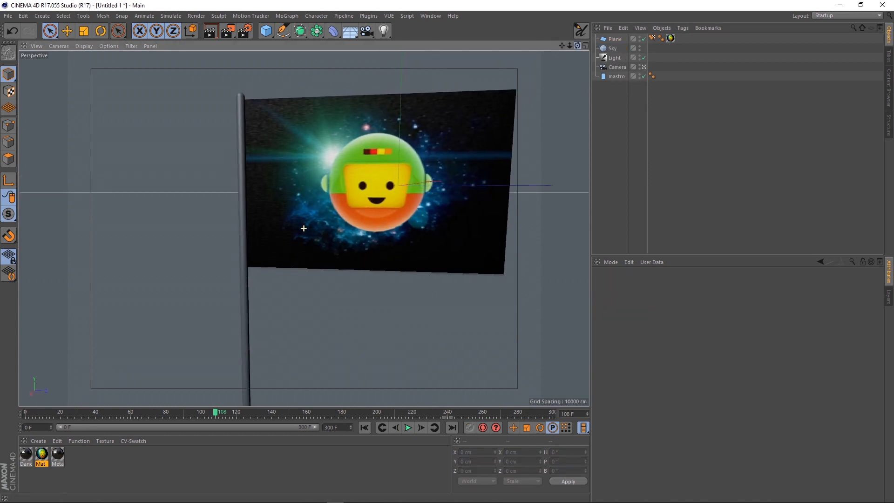
pyautogui.moveTo(577, 45); pyautogui.dragTo(586, 29)
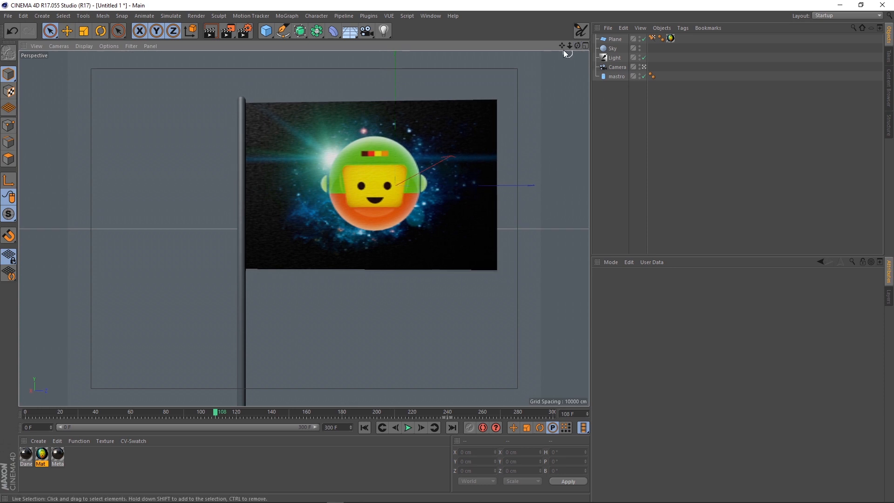
pyautogui.moveTo(562, 46); pyautogui.dragTo(526, 61)
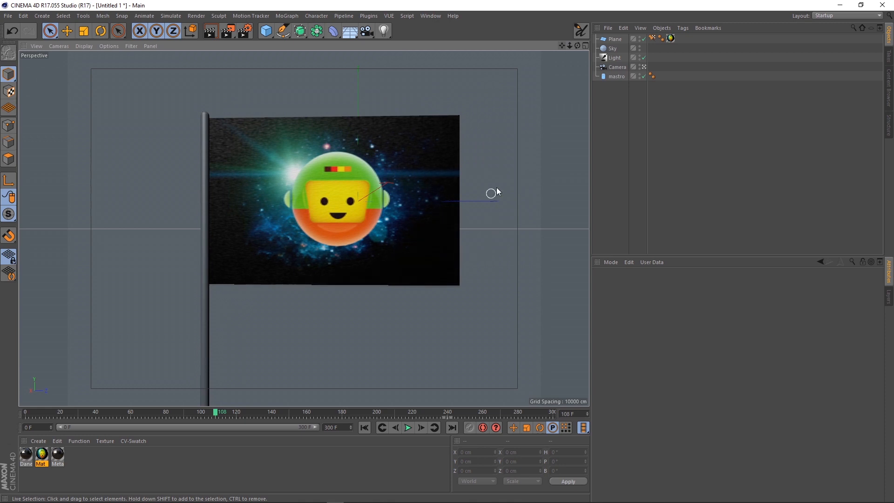
pyautogui.moveTo(577, 46); pyautogui.dragTo(569, 54)
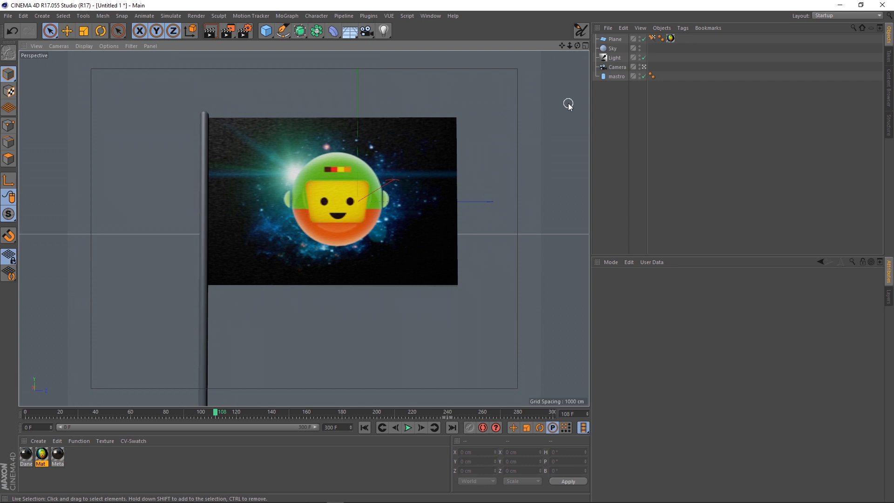
# - Convert the flag plane to an editable polygon object and add a Cloth simulation tag to it
pyautogui.click(615, 40)
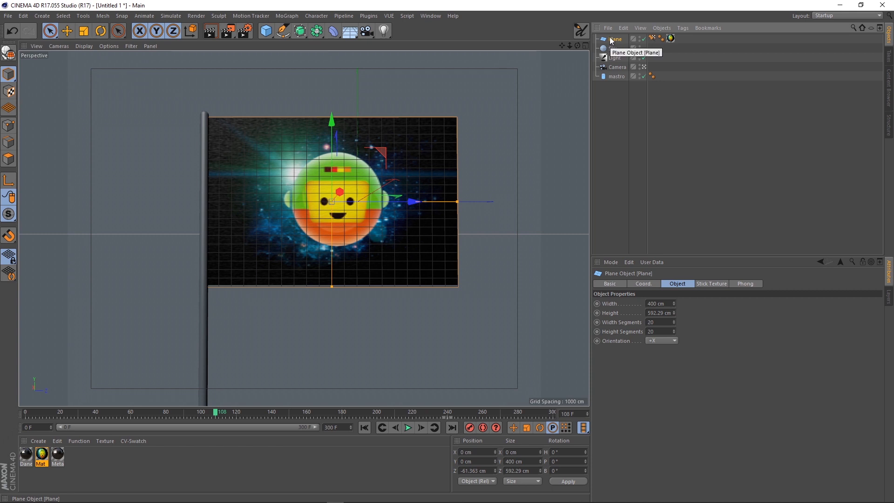
pyautogui.press('c')
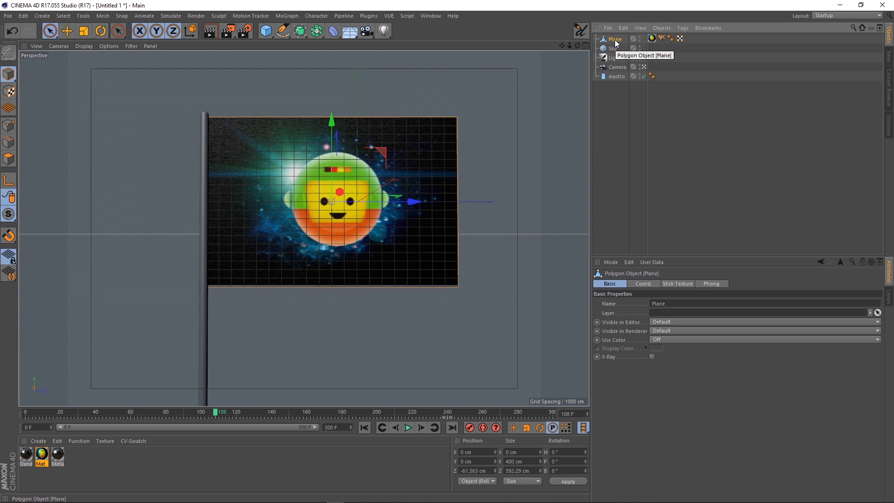
pyautogui.click(683, 28)
pyautogui.moveTo(692, 145)
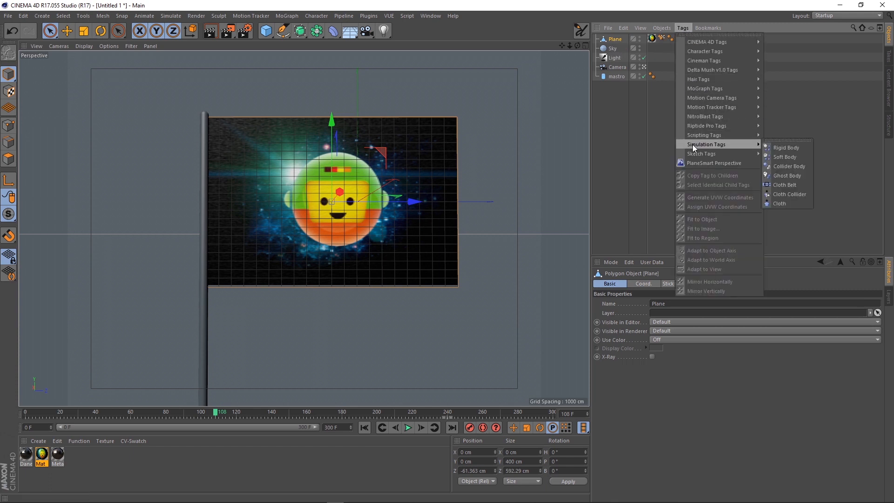
pyautogui.click(780, 204)
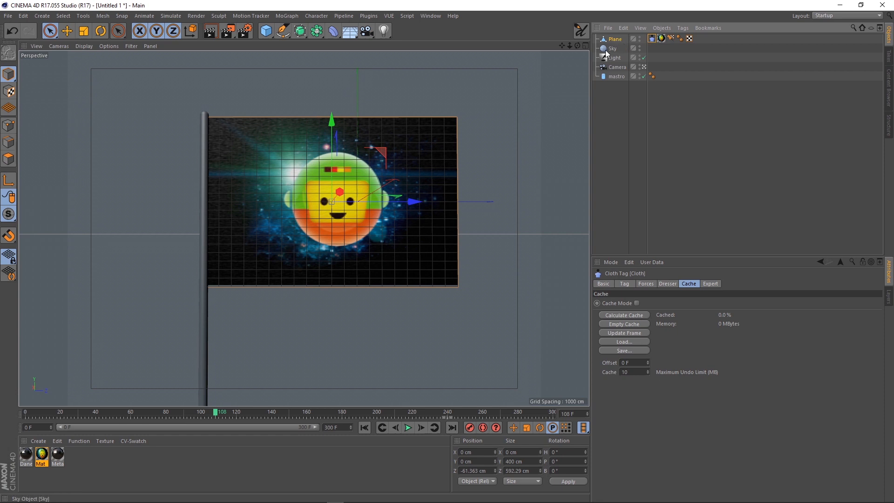
# - Play the cloth simulation from frame 0 to check the flag's behaviour, and return to frame 0
pyautogui.click(363, 427)
pyautogui.click(408, 427)
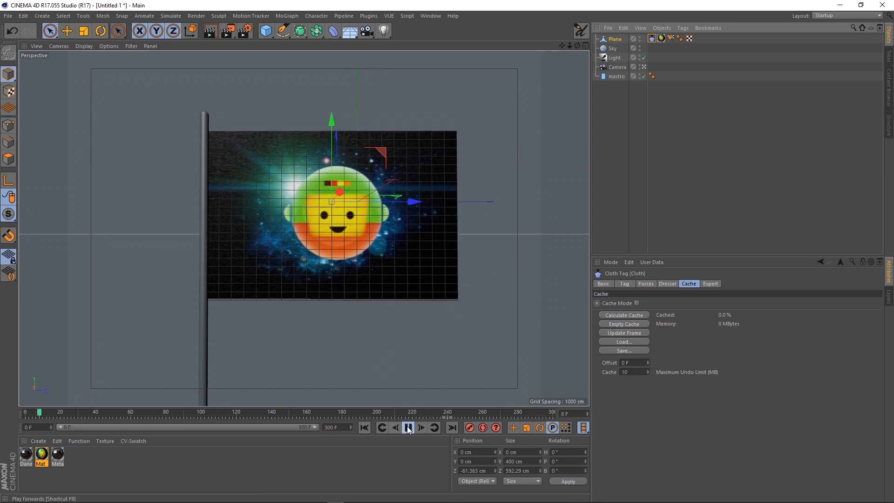
pyautogui.click(363, 427)
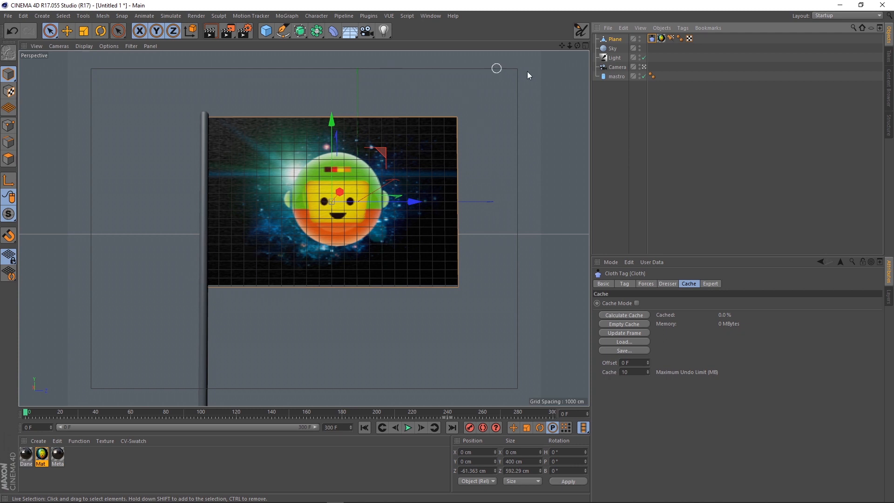
# - Disable the mastro cylinder and select the column of points along the plane's pole-side edge with Rectangle Selection
pyautogui.click(643, 76)
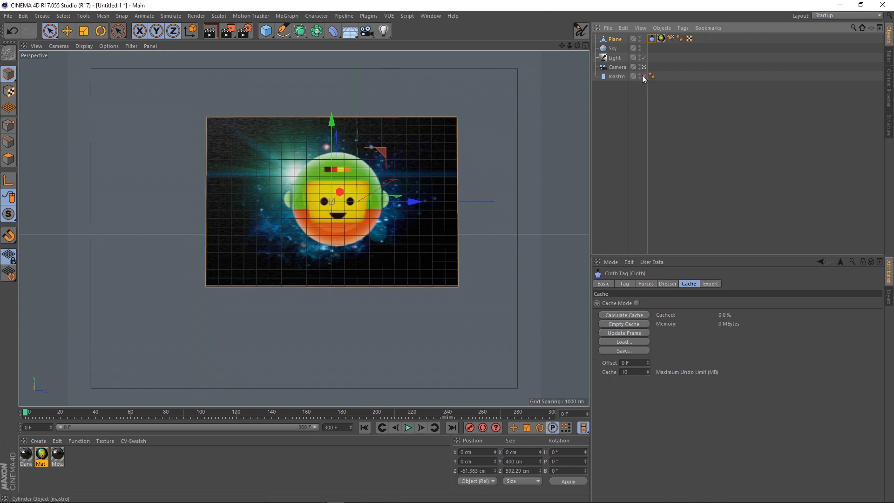
pyautogui.click(614, 39)
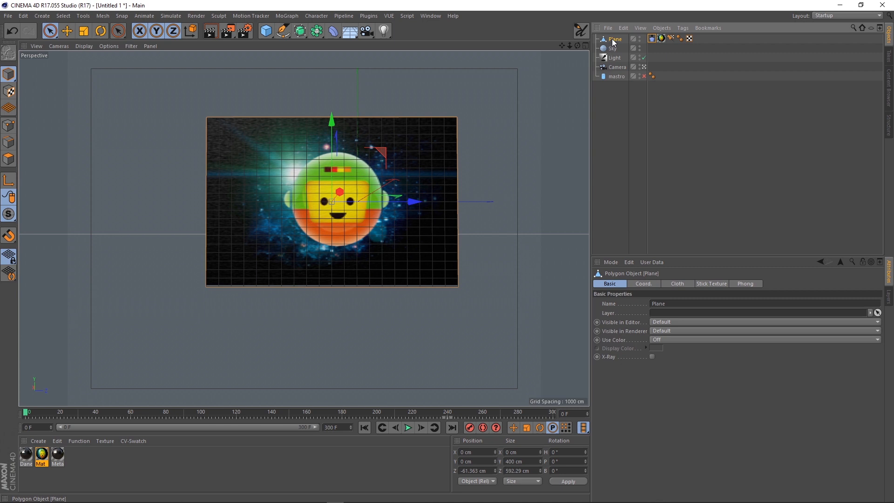
pyautogui.click(8, 126)
pyautogui.click(50, 30)
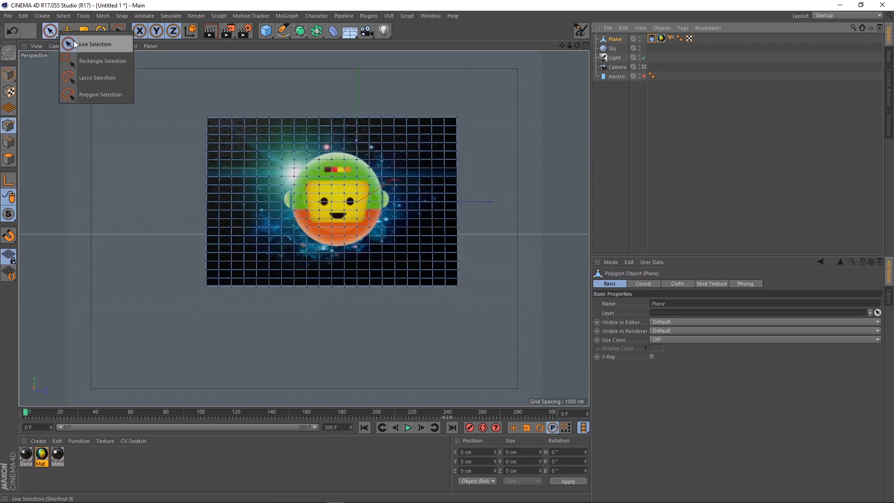
pyautogui.click(73, 59)
pyautogui.moveTo(190, 93); pyautogui.dragTo(210, 322)
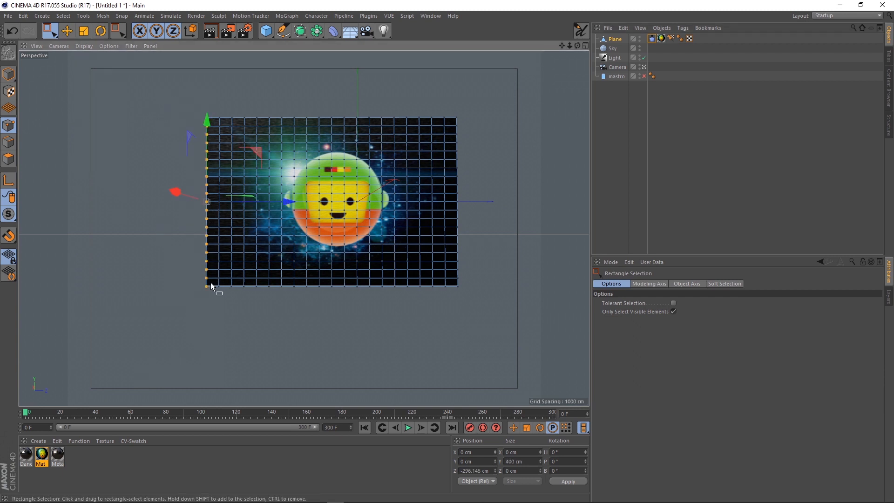
# - Try selecting the plane's top row of points and its top pole-side corner point, and clear the selection
pyautogui.moveTo(178, 100); pyautogui.dragTo(485, 122)
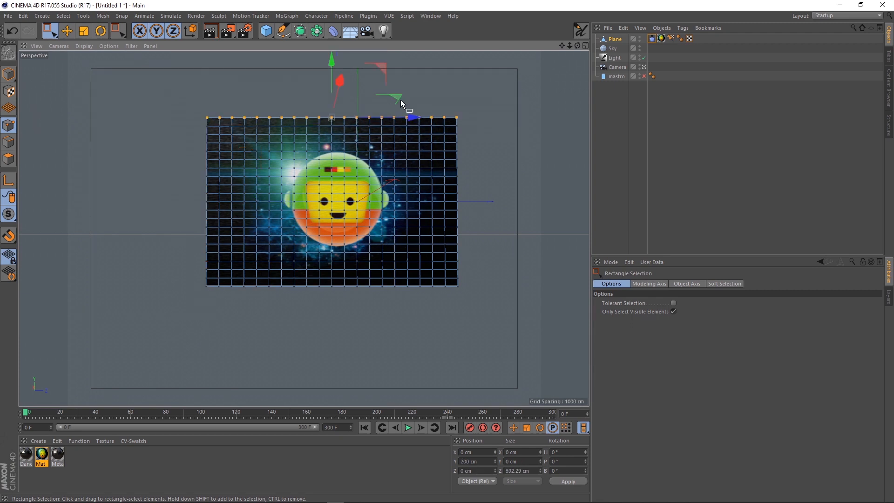
pyautogui.moveTo(175, 108); pyautogui.dragTo(214, 124)
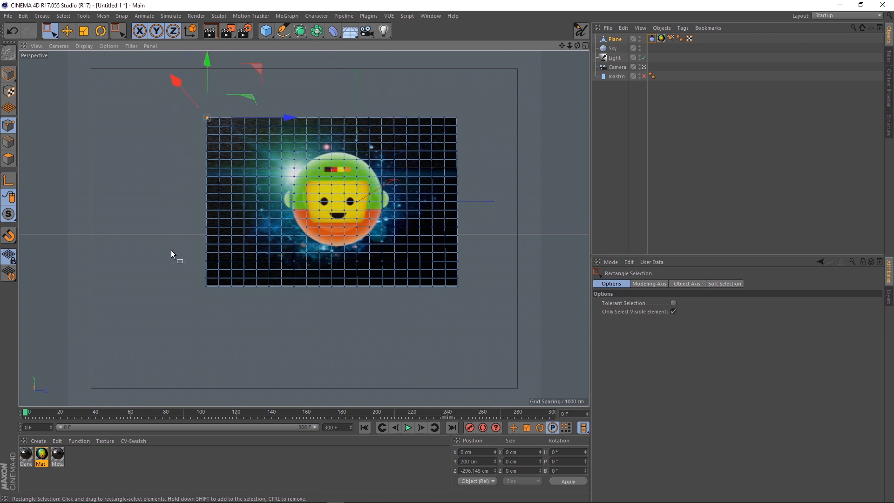
pyautogui.click(211, 294)
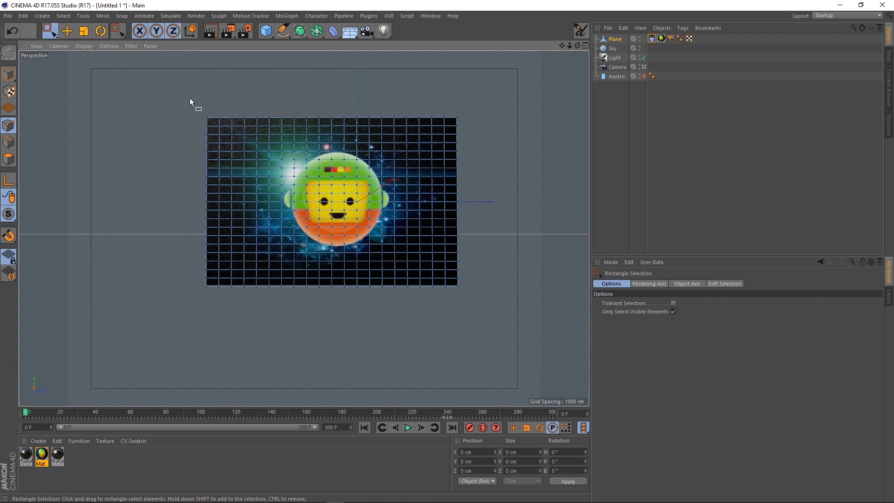
# - Reselect the column of points along the plane's pole-side edge and set them as Fix Points in the Cloth tag's Dresser settings
pyautogui.moveTo(194, 95); pyautogui.dragTo(213, 314)
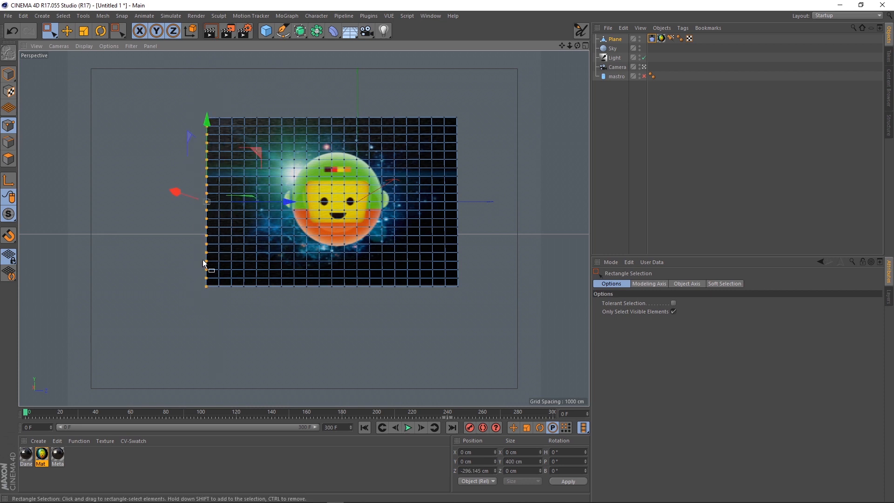
pyautogui.click(651, 38)
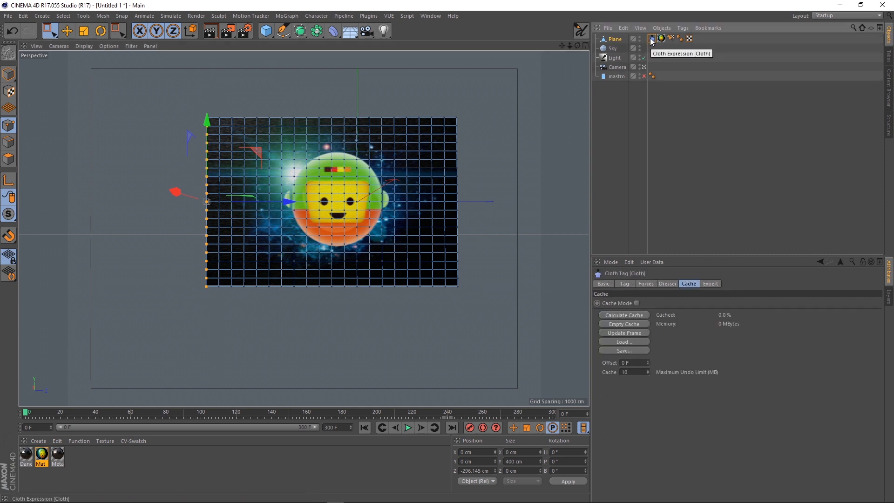
pyautogui.click(665, 284)
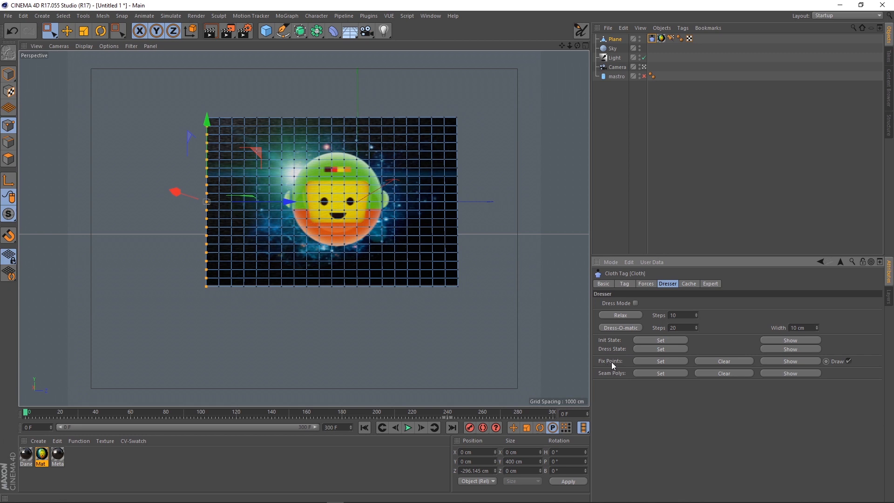
pyautogui.click(655, 362)
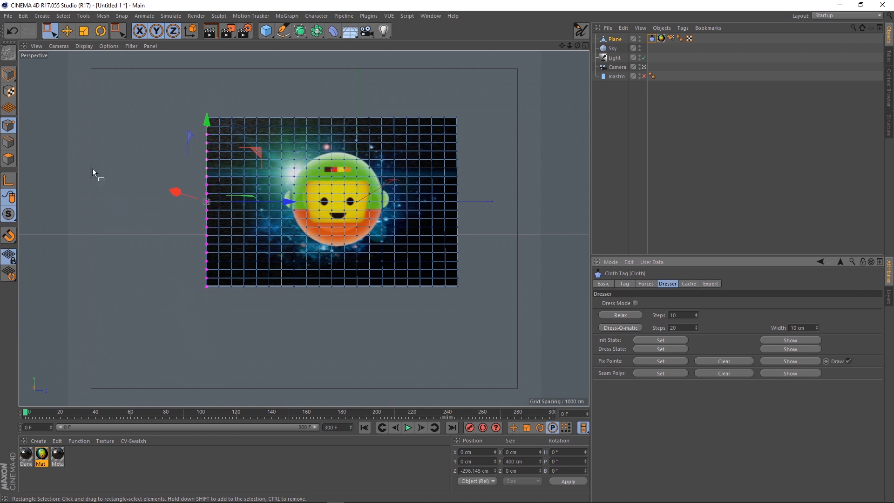
# - Try selecting other blocks of points on the flag, toggle the drawing of fixed points, and clear the Fix Points
pyautogui.moveTo(335, 91); pyautogui.dragTo(458, 152)
pyautogui.moveTo(261, 229); pyautogui.dragTo(401, 310)
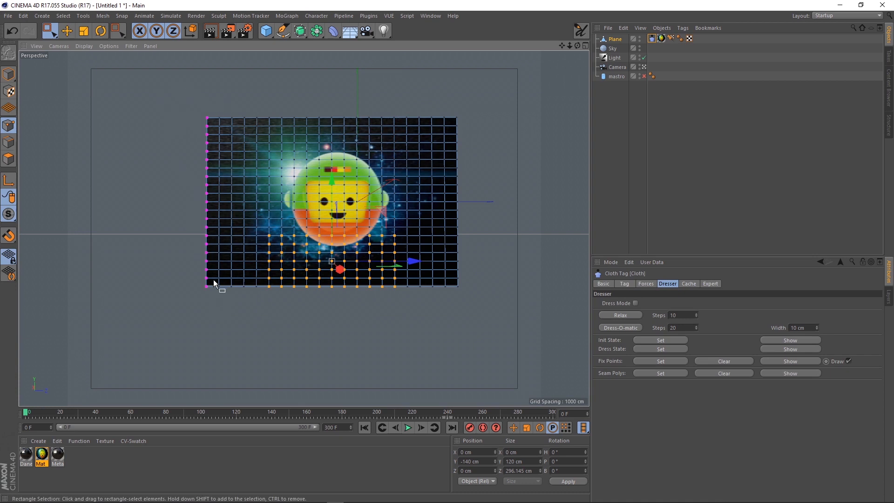
pyautogui.click(848, 361)
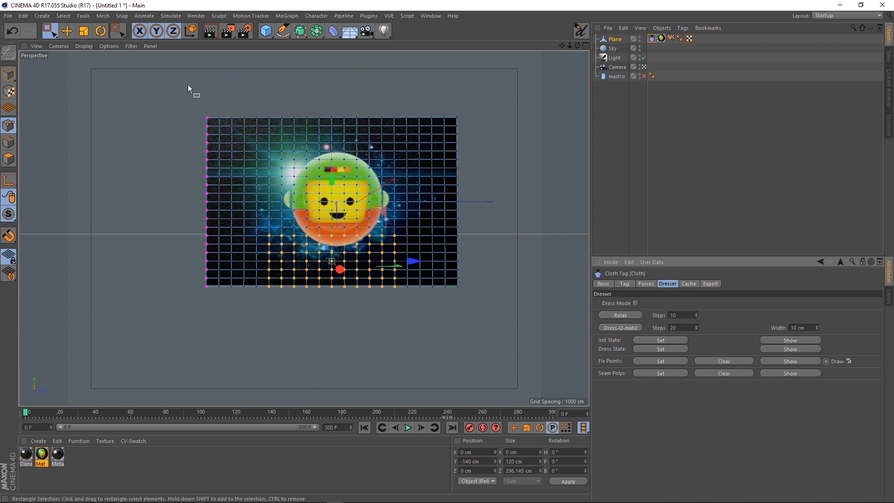
pyautogui.click(727, 360)
# - Set the column of points along the pole-side edge as Fix Points again and re-enable the mastro cylinder
pyautogui.moveTo(186, 94); pyautogui.dragTo(212, 311)
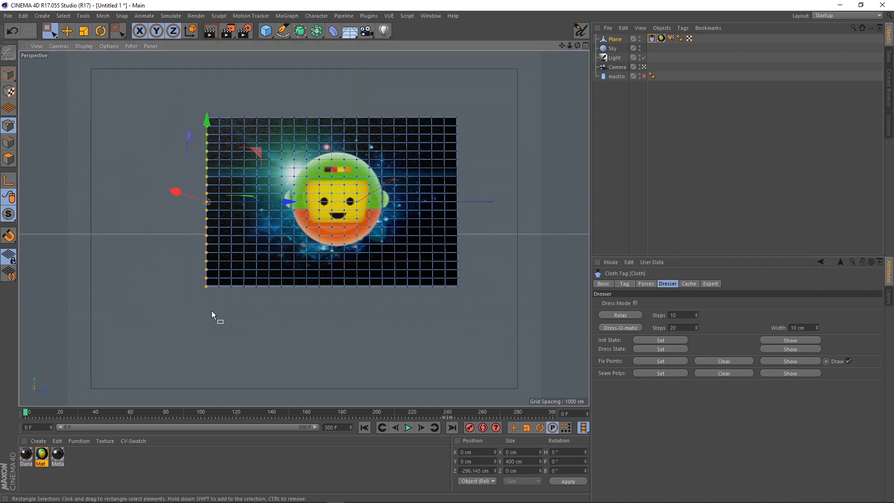
pyautogui.click(661, 361)
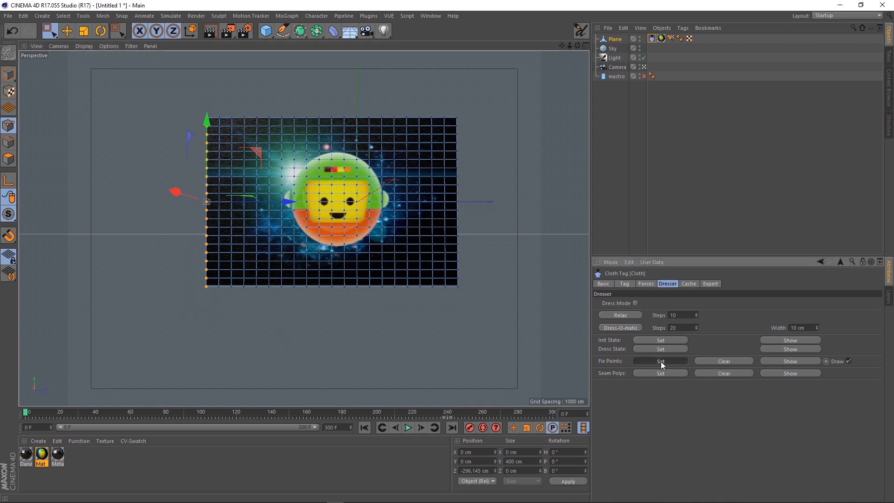
pyautogui.click(644, 76)
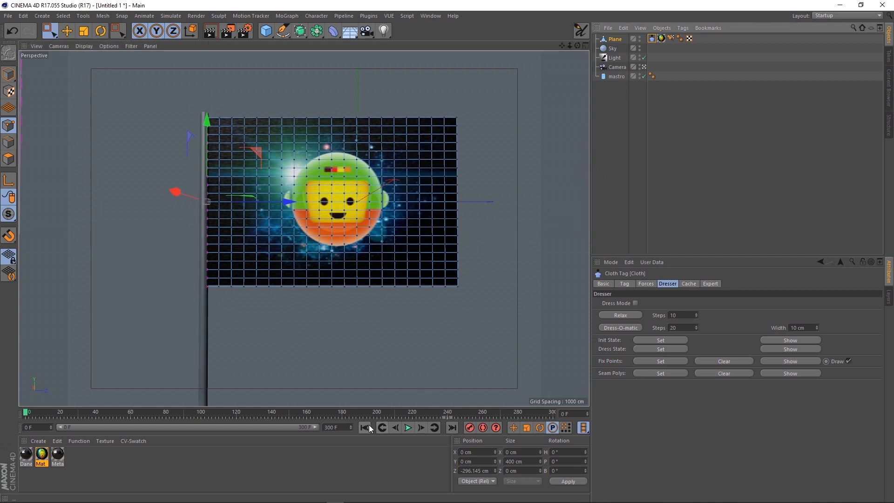
# - Play the cloth simulation with the pole-side points fixed, stop it, and return to frame 0
pyautogui.click(408, 428)
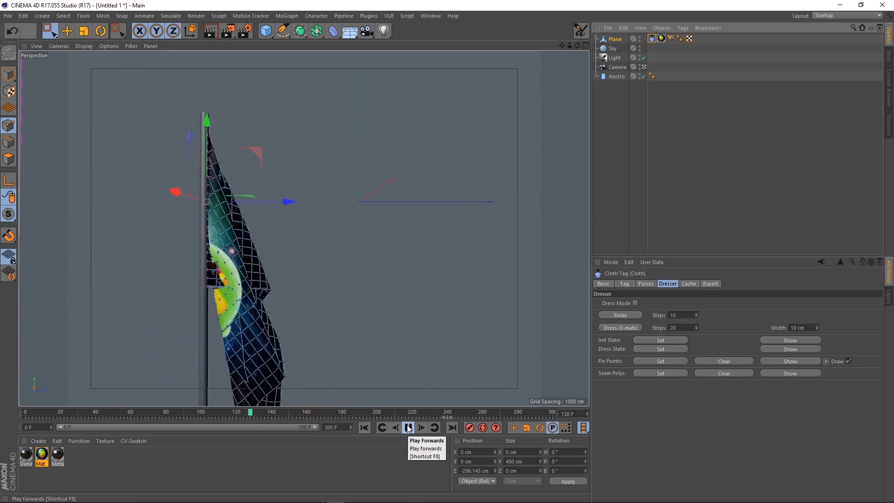
pyautogui.click(408, 427)
pyautogui.click(365, 427)
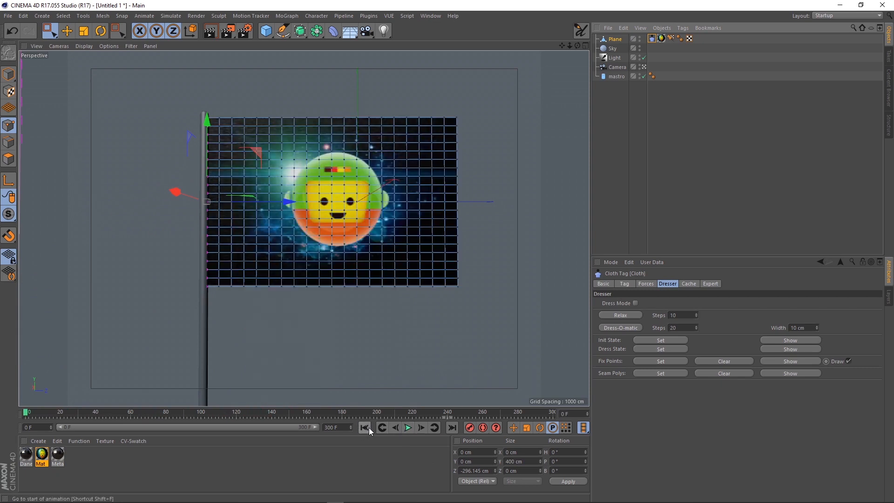
# - Deselect the plane and set Wind Direction Z to 1 cm and Wind Strength to 4 in the Cloth tag's forces
pyautogui.click(605, 108)
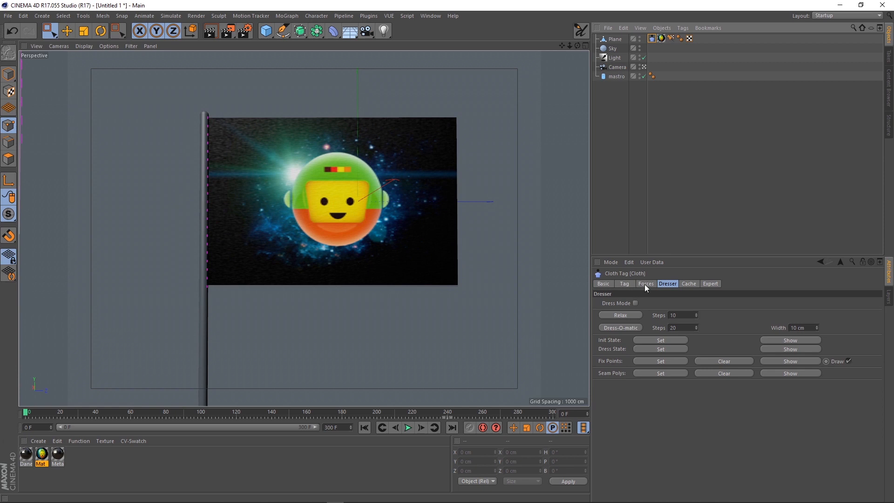
pyautogui.click(645, 284)
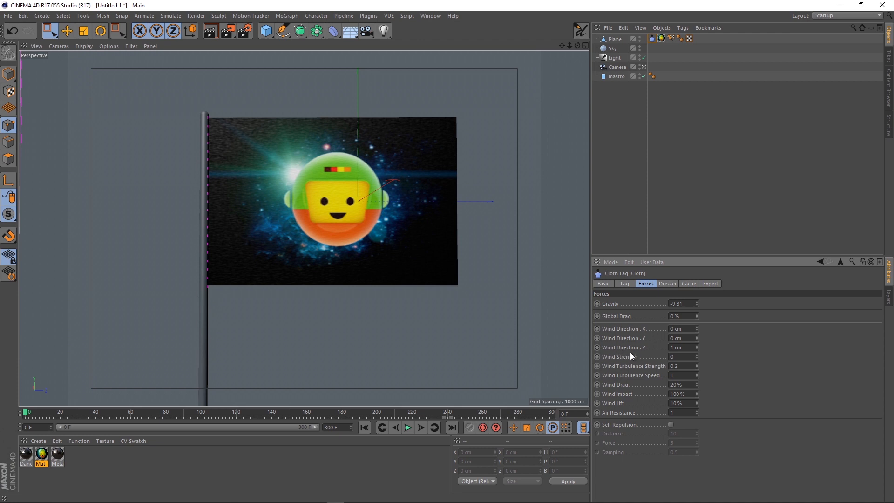
pyautogui.moveTo(697, 347); pyautogui.dragTo(696, 335)
pyautogui.write('1')
pyautogui.write('4')
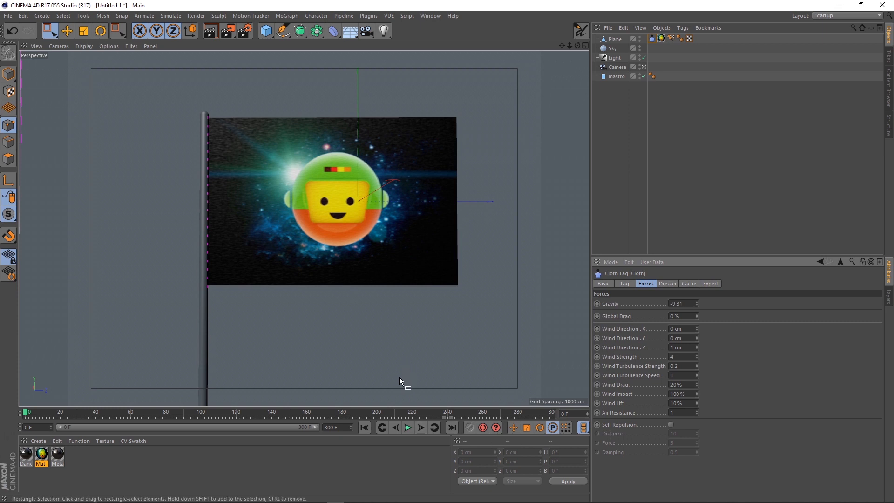
# - Play the simulation to check how the flag waves in the wind, stop it, and return to frame 0
pyautogui.click(408, 429)
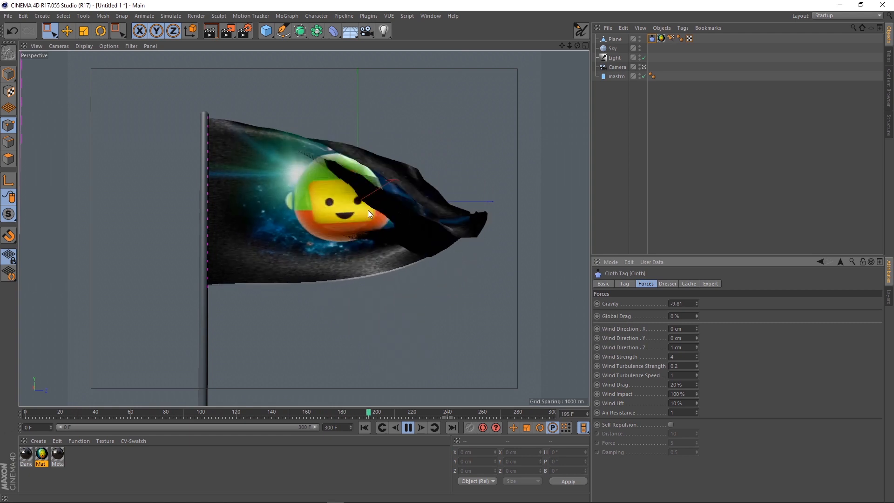
pyautogui.click(408, 428)
pyautogui.click(364, 428)
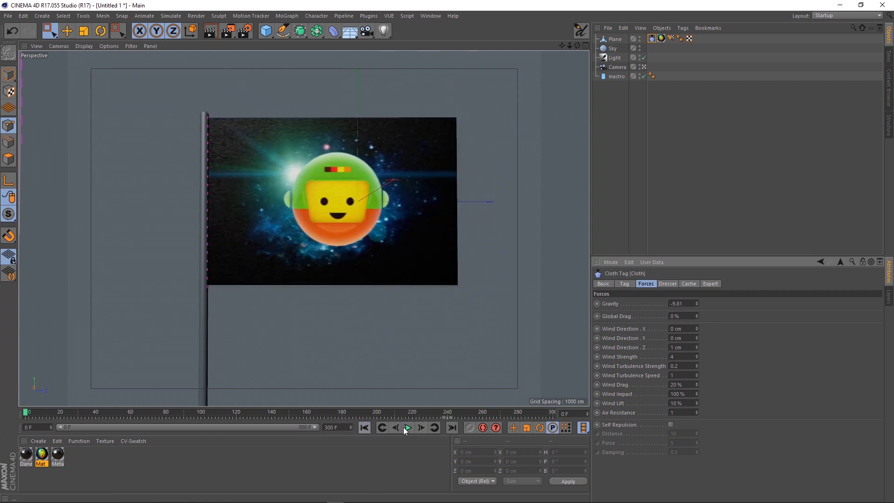
# - Enable Self Collision in the Cloth tag's Expert settings and start the simulation playing
pyautogui.click(710, 281)
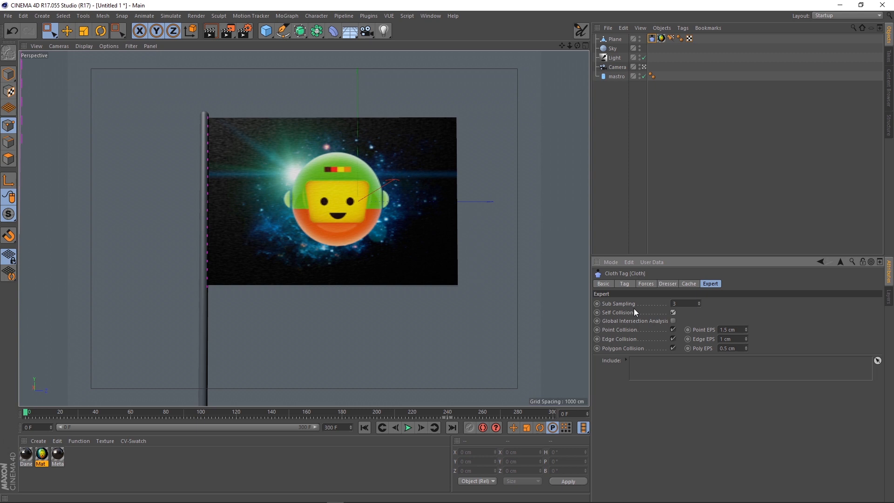
pyautogui.click(405, 426)
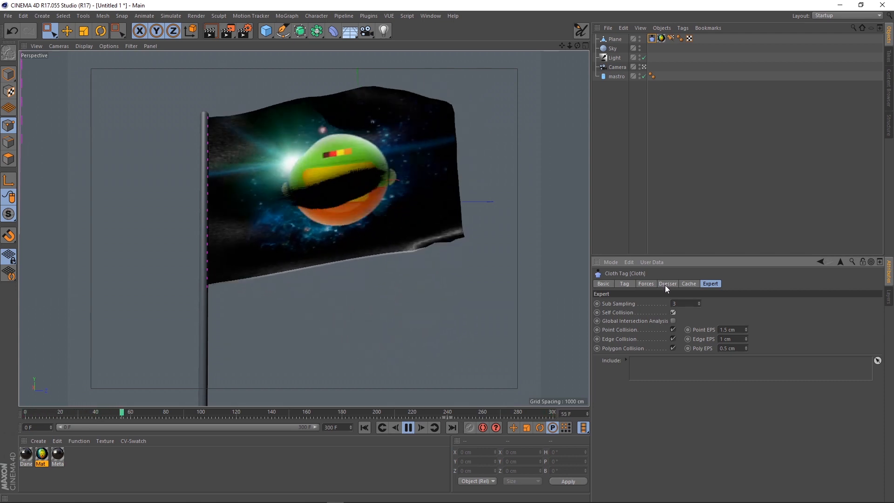
# - Set the Cloth tag's Global Drag to 2% in the Forces settings while the simulation plays
pyautogui.click(647, 284)
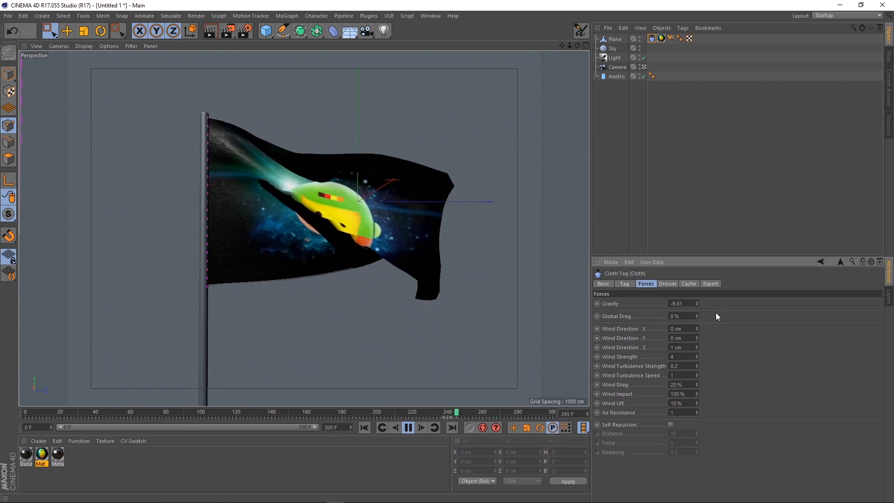
pyautogui.click(696, 314)
pyautogui.click(697, 313)
pyautogui.click(696, 314)
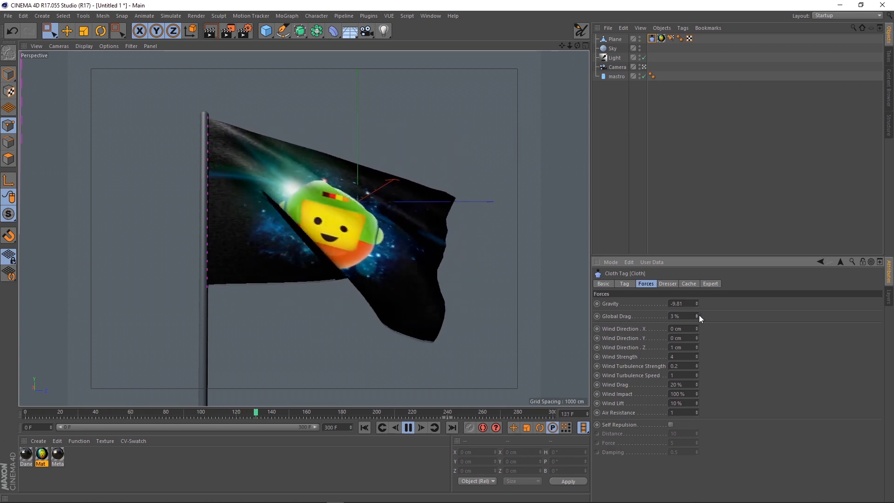
pyautogui.click(697, 317)
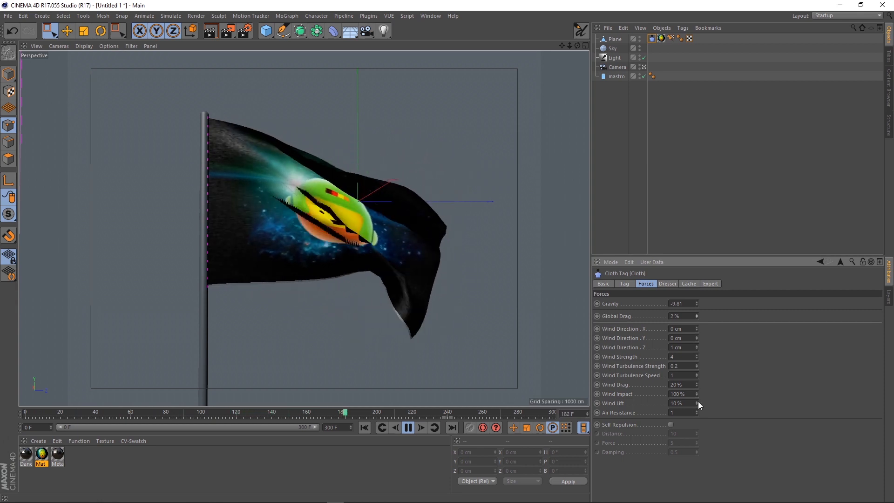
# - Try Wind Lift at 100%, 77% and 25% during playback, and set it back to 10%
pyautogui.moveTo(697, 401); pyautogui.dragTo(727, 401)
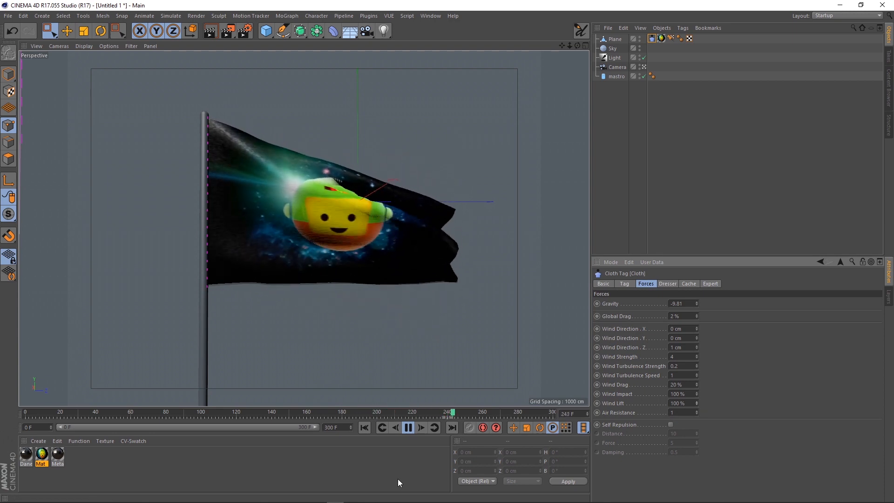
pyautogui.click(365, 427)
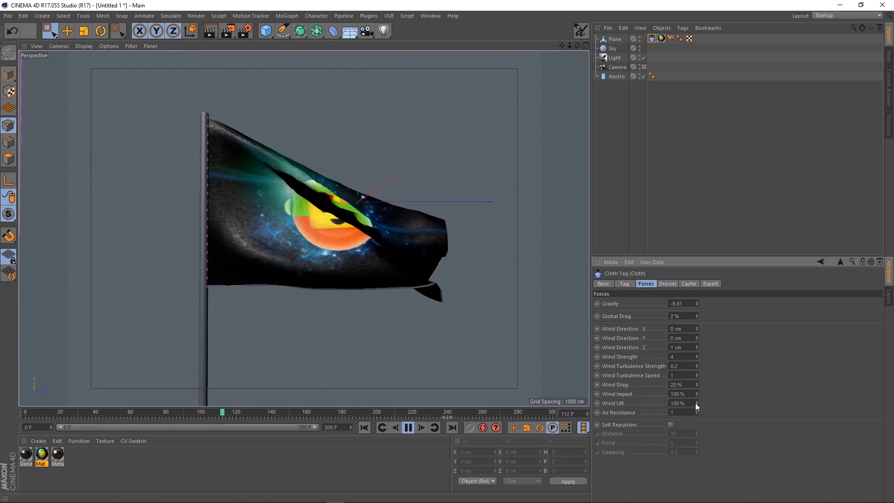
pyautogui.moveTo(696, 404); pyautogui.dragTo(695, 415)
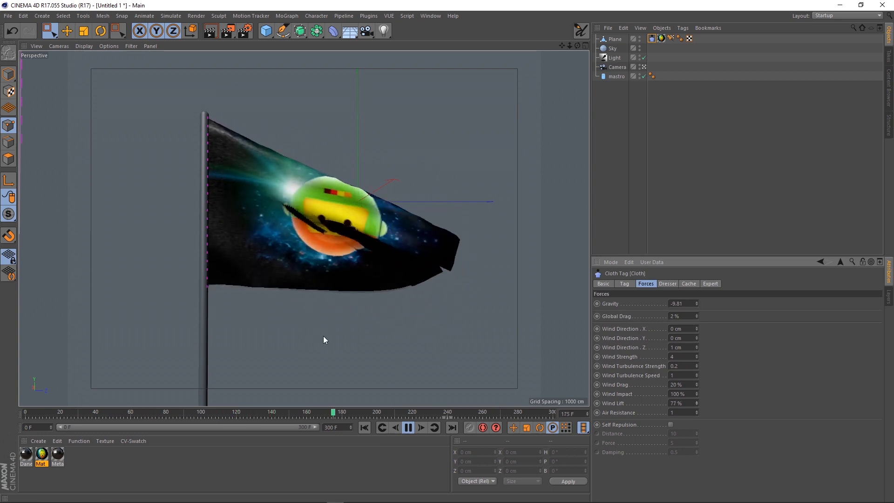
pyautogui.moveTo(696, 403); pyautogui.dragTo(697, 406)
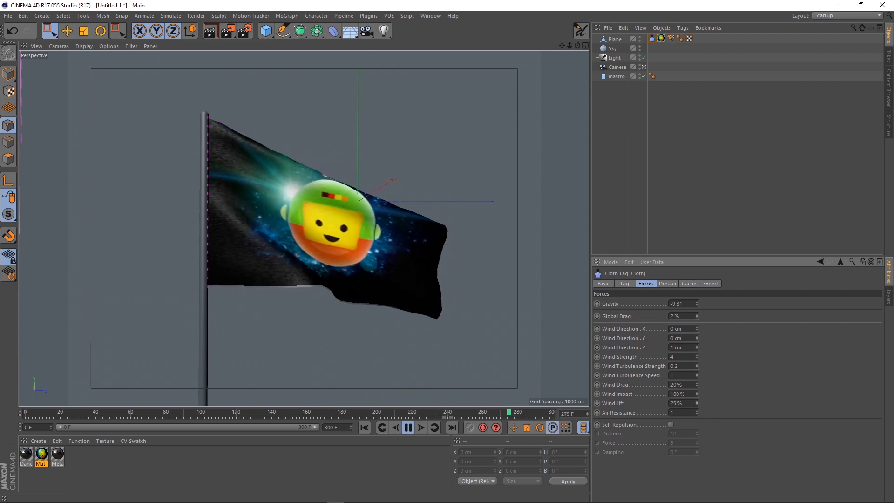
pyautogui.moveTo(697, 403); pyautogui.dragTo(680, 403)
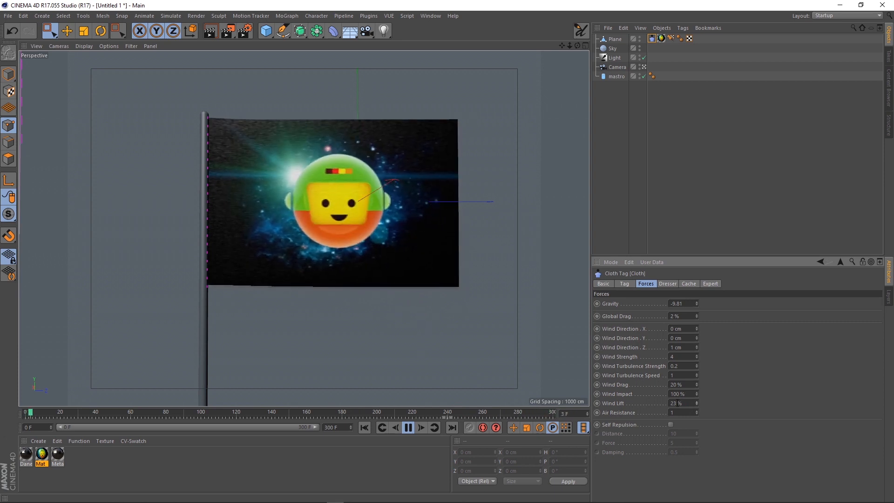
pyautogui.write('10')
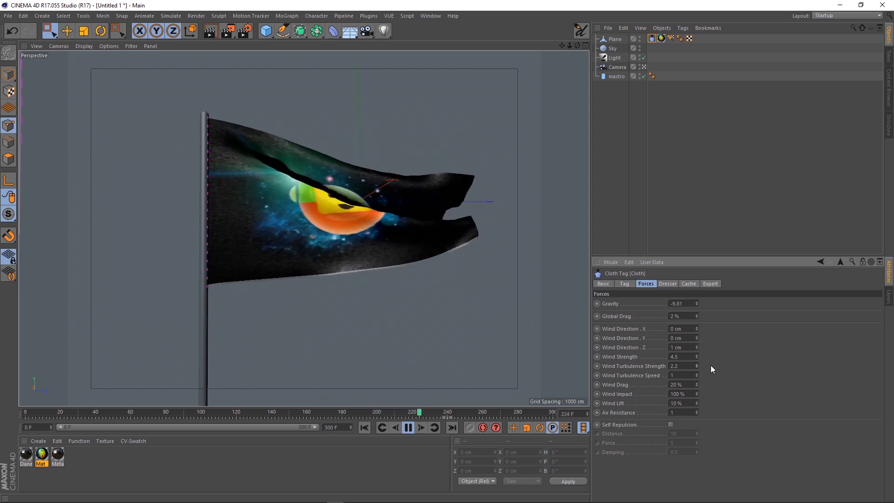
# - Set the Cloth tag's Wind Turbulence Strength to 1
pyautogui.doubleClick(683, 366)
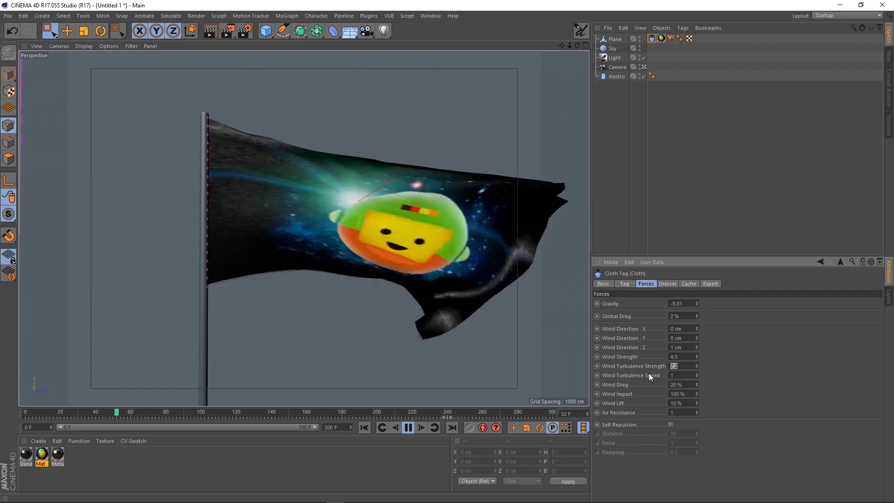
pyautogui.write('1')
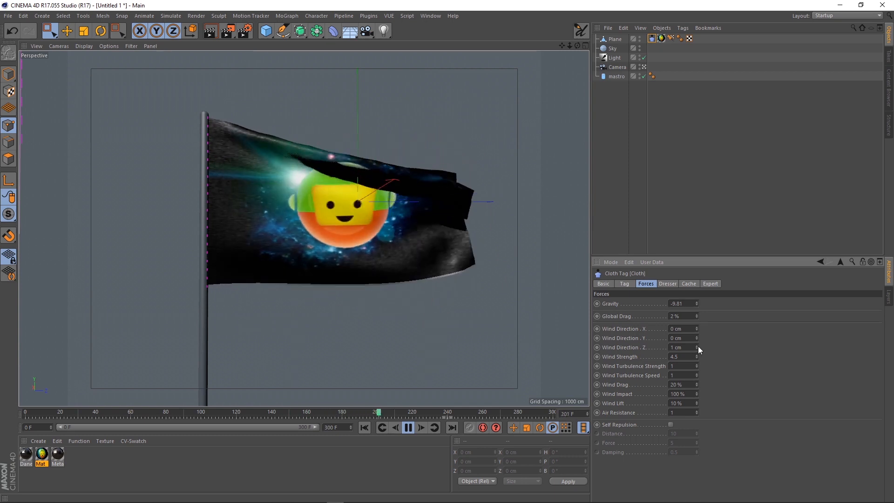
# - Show the Cloth tag's main physical properties and replay the flag simulation from frame 0
pyautogui.click(625, 282)
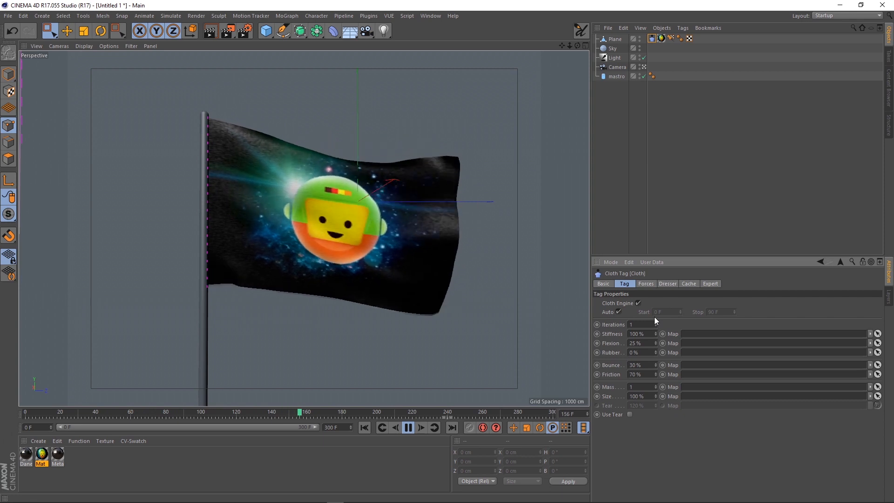
pyautogui.click(408, 428)
pyautogui.click(365, 427)
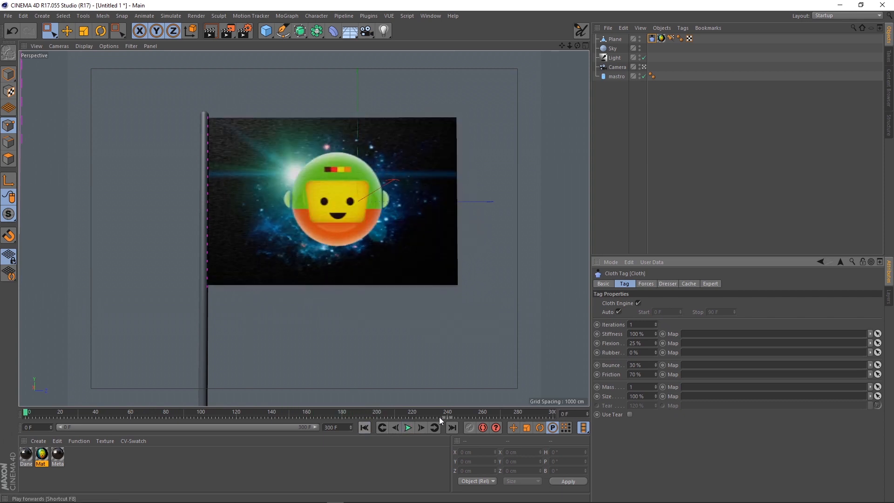
pyautogui.click(407, 428)
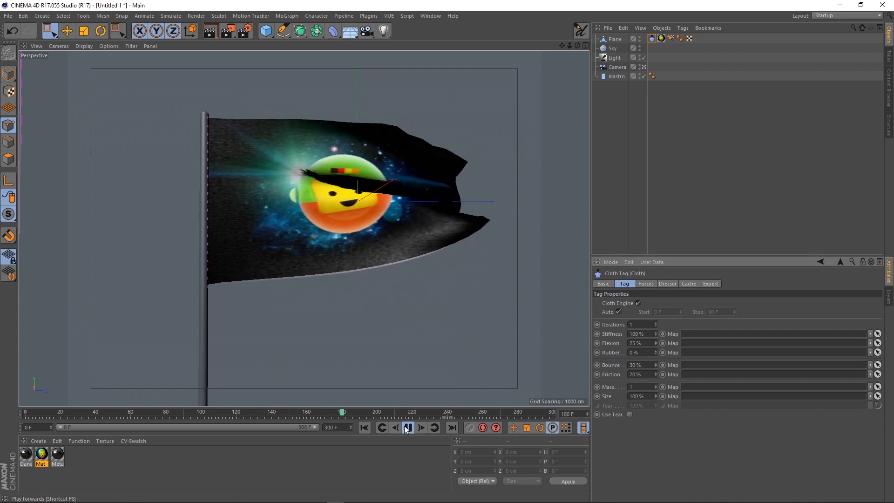
# - Return to frame 0, calculate the Cloth tag's cache, and play back the cached flag animation
pyautogui.click(409, 428)
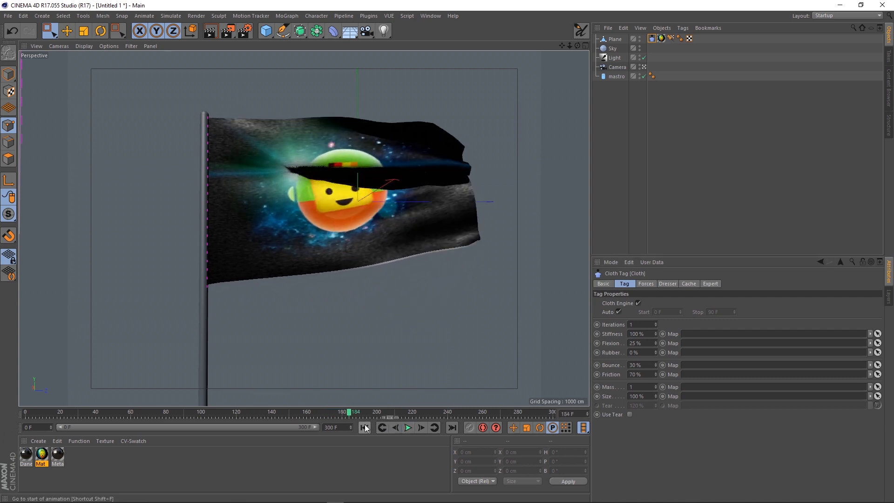
pyautogui.click(365, 428)
pyautogui.click(688, 285)
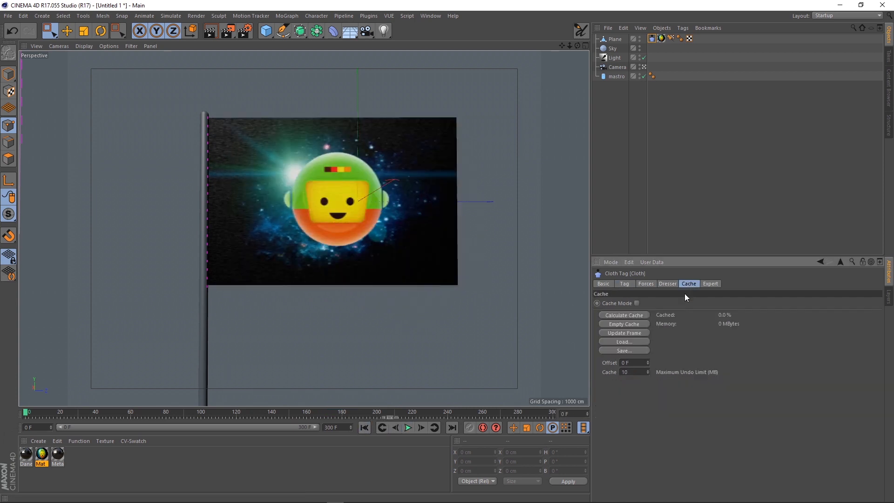
pyautogui.click(620, 315)
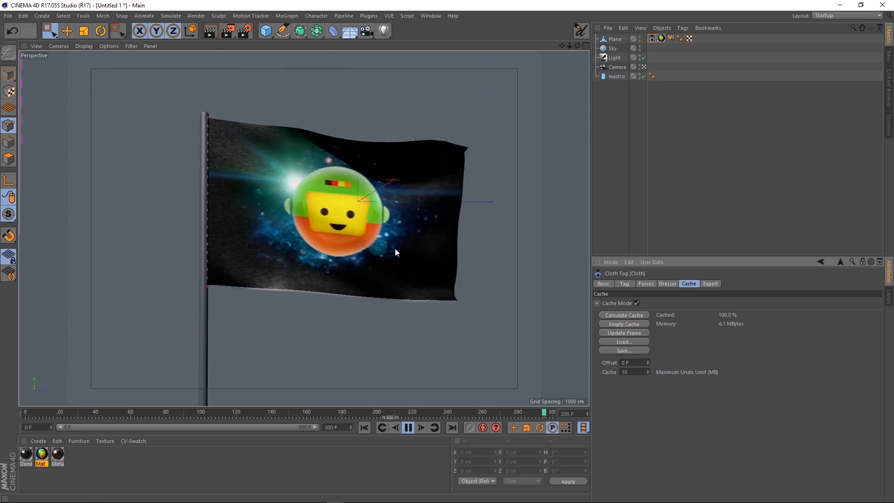
pyautogui.click(405, 428)
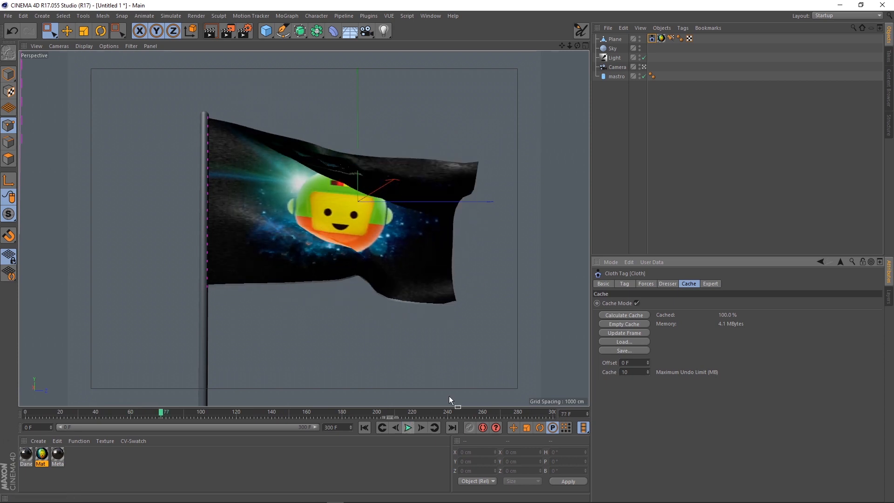
# - Save the cloth cache as cache.cac in the Personal Logo 3D folder, replacing the existing file
pyautogui.click(612, 350)
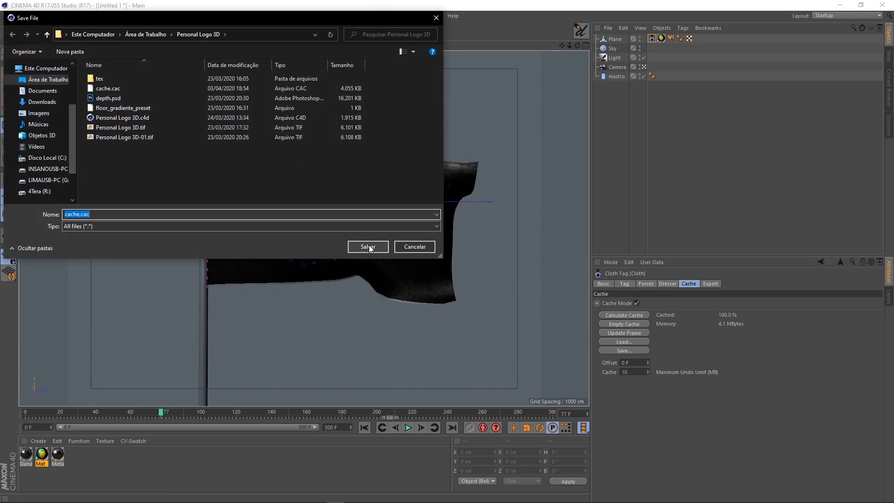
pyautogui.click(368, 246)
pyautogui.click(468, 257)
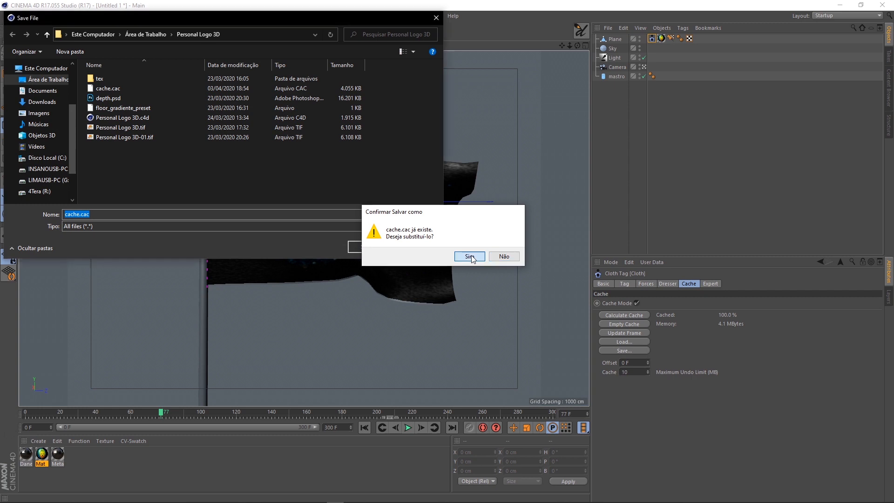
# - Empty the cloth cache at frame 0 and set Wind Direction X to 0.1 cm while the simulation plays
pyautogui.click(365, 427)
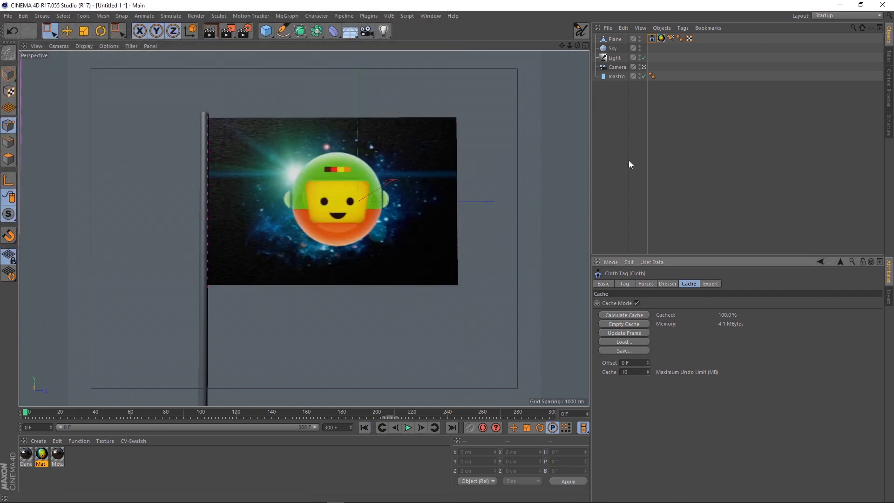
pyautogui.click(622, 324)
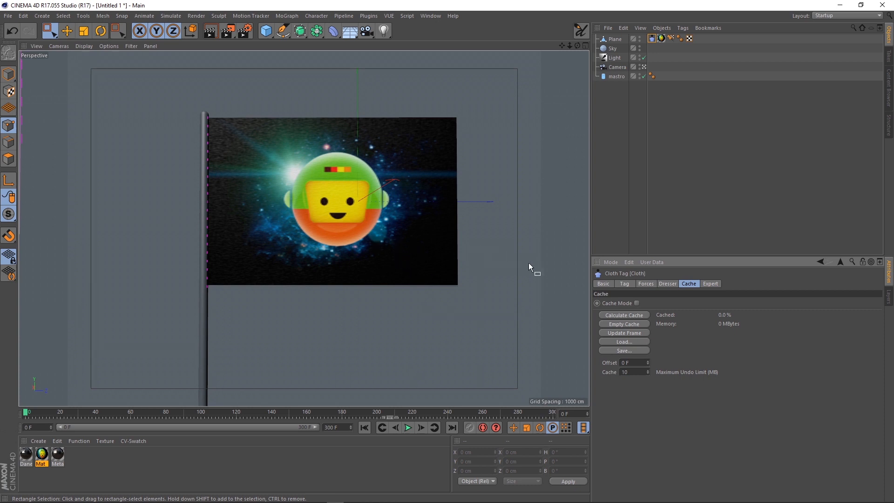
pyautogui.click(645, 284)
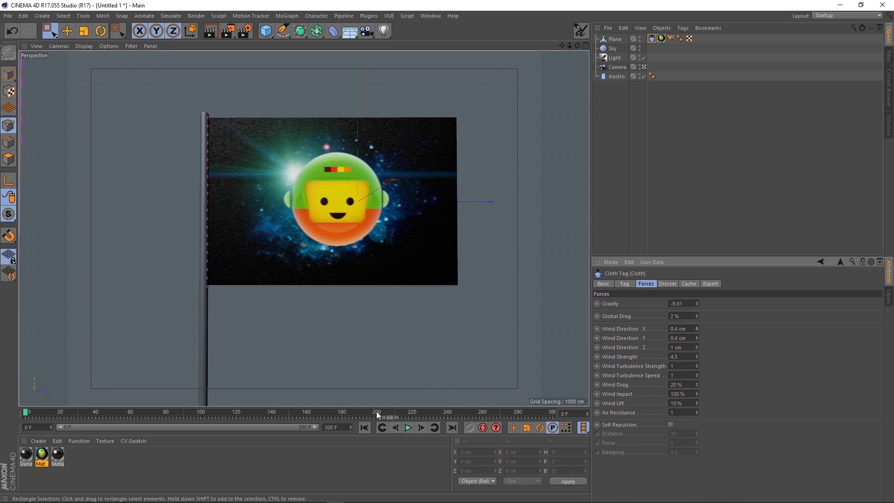
pyautogui.click(406, 427)
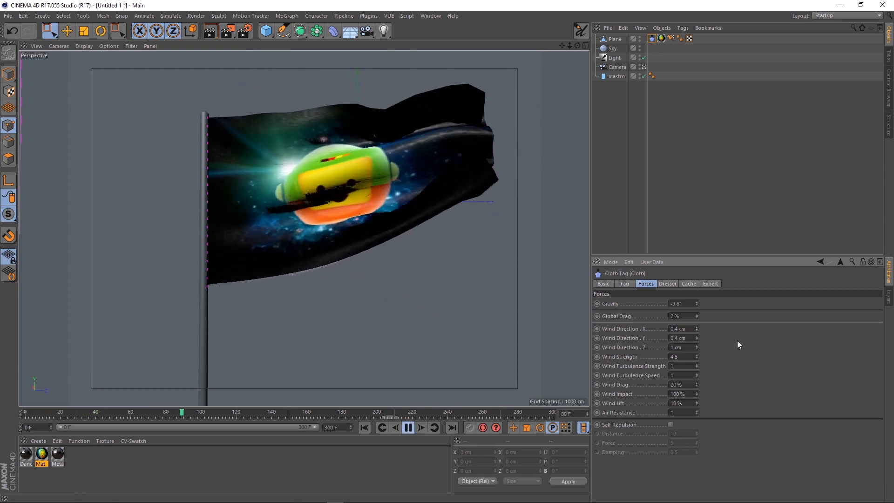
pyautogui.click(697, 330)
pyautogui.click(697, 331)
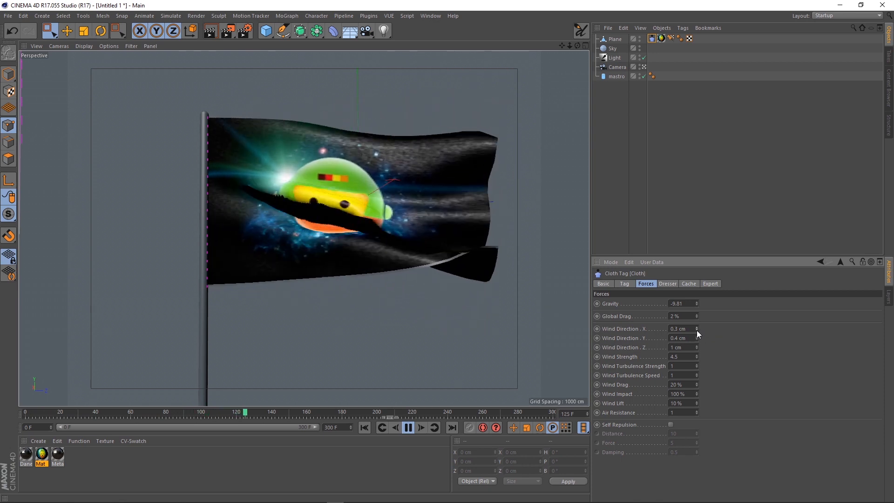
pyautogui.click(697, 331)
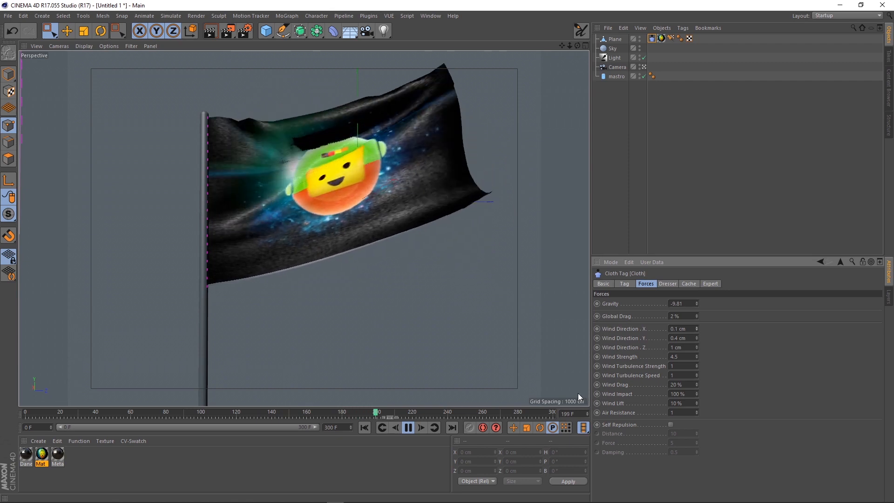
pyautogui.click(408, 428)
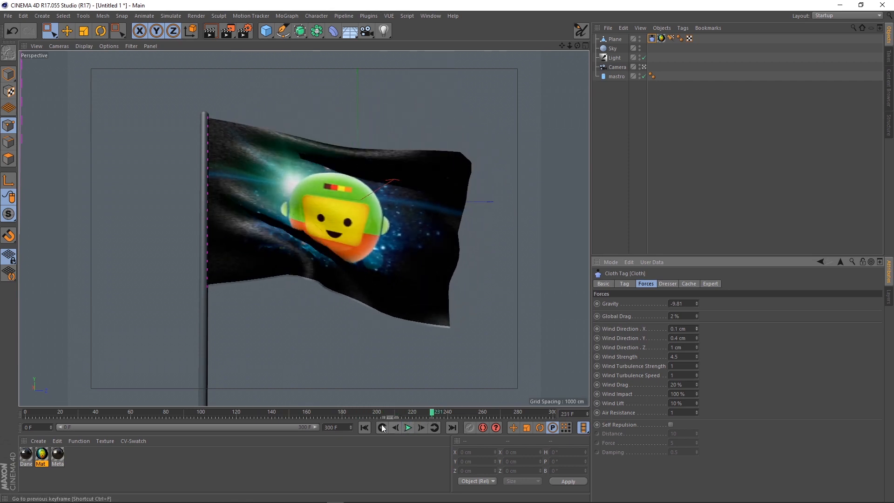
# - Recalculate the Cloth tag's cache from frame 0 with the changed wind direction and play it back
pyautogui.click(364, 427)
pyautogui.click(686, 283)
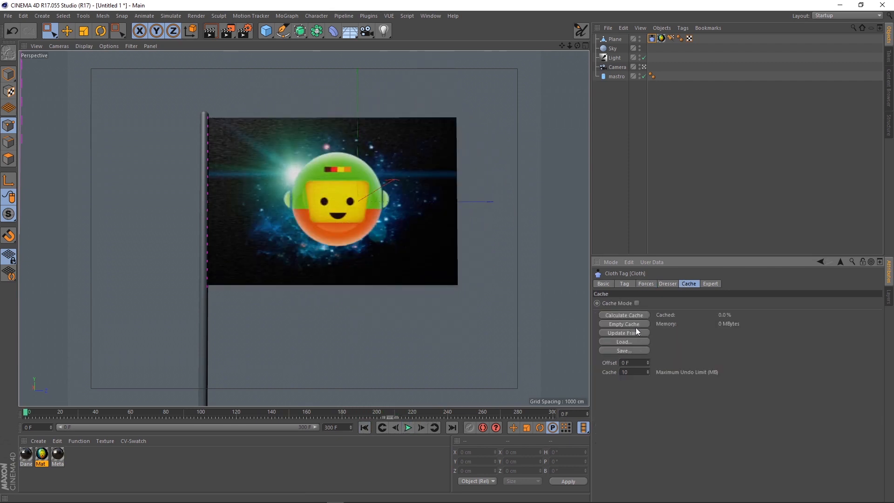
pyautogui.click(627, 315)
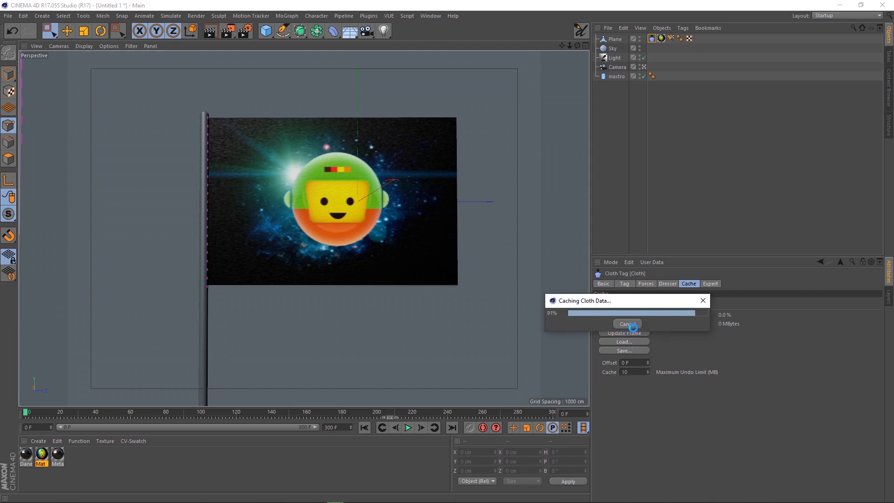
pyautogui.click(408, 427)
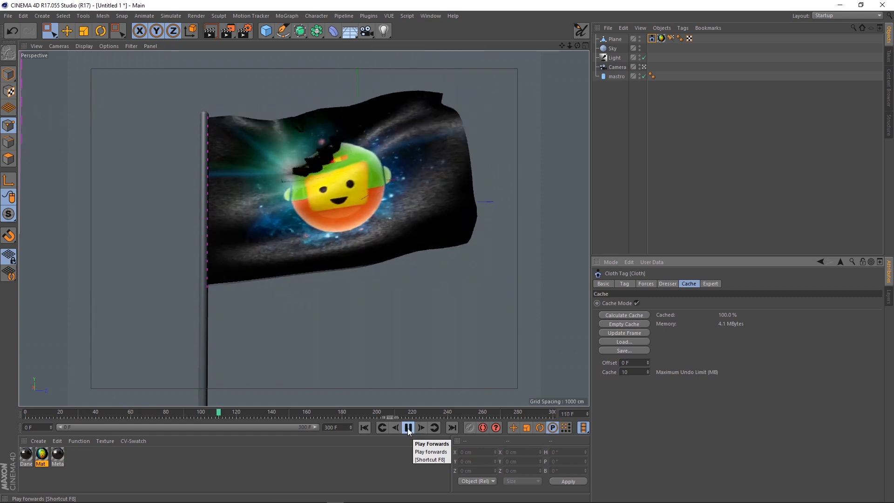
# - Stop playback and save the recalculated cloth cache as cache1.cac in the Personal Logo 3D folder
pyautogui.click(407, 427)
pyautogui.click(624, 350)
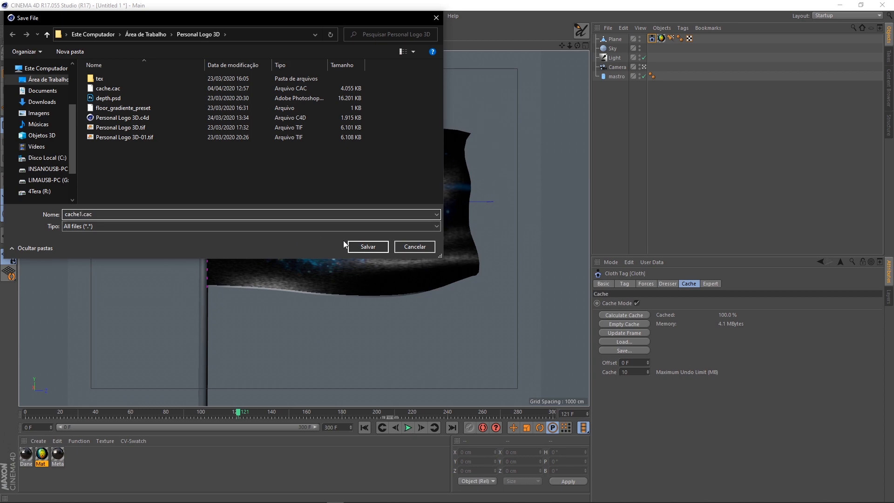
pyautogui.click(367, 246)
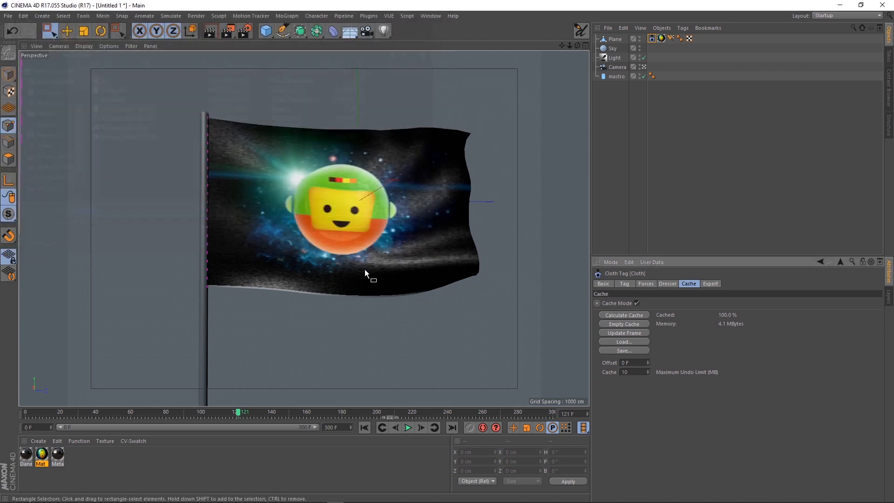
# - Load cache.cac into the Cloth tag and review its animation by playing from frame 0 and scrubbing the timeline
pyautogui.click(624, 341)
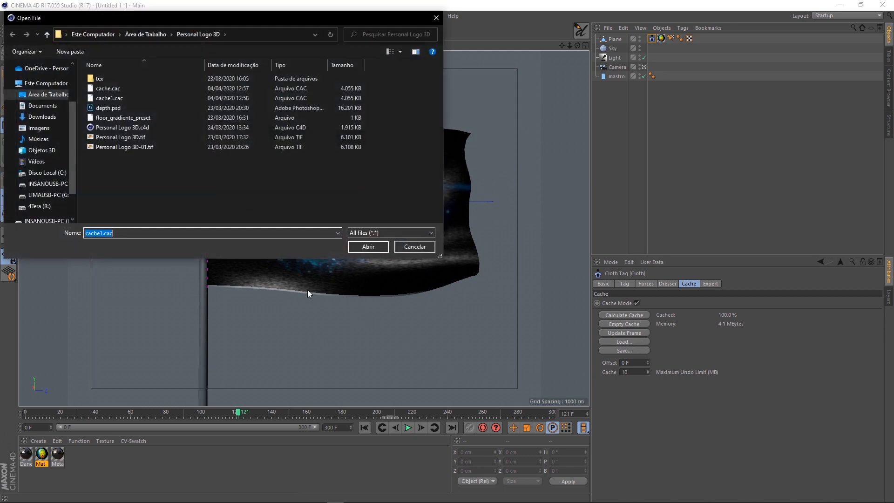
pyautogui.click(126, 88)
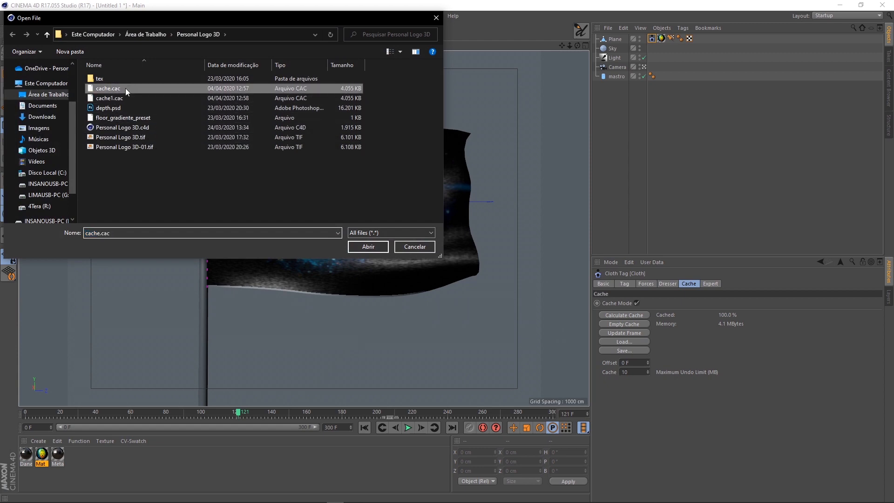
pyautogui.click(367, 246)
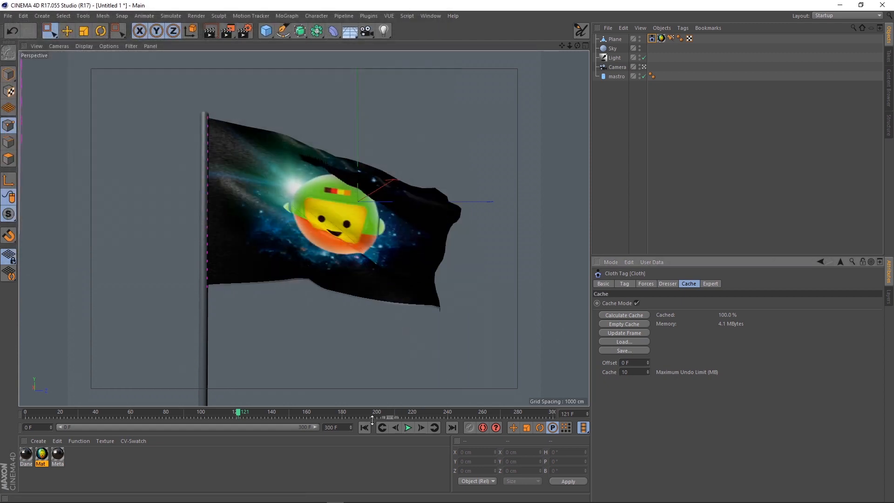
pyautogui.click(365, 427)
pyautogui.click(407, 427)
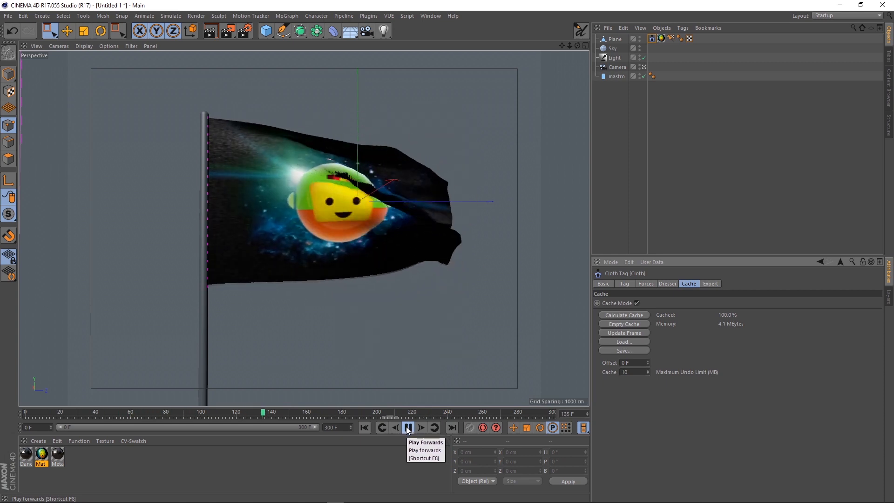
pyautogui.click(408, 428)
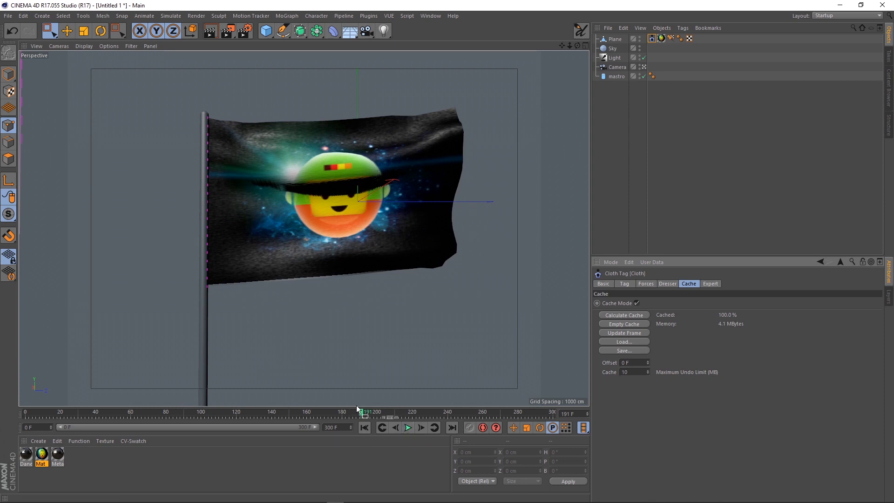
pyautogui.moveTo(359, 410); pyautogui.dragTo(431, 398)
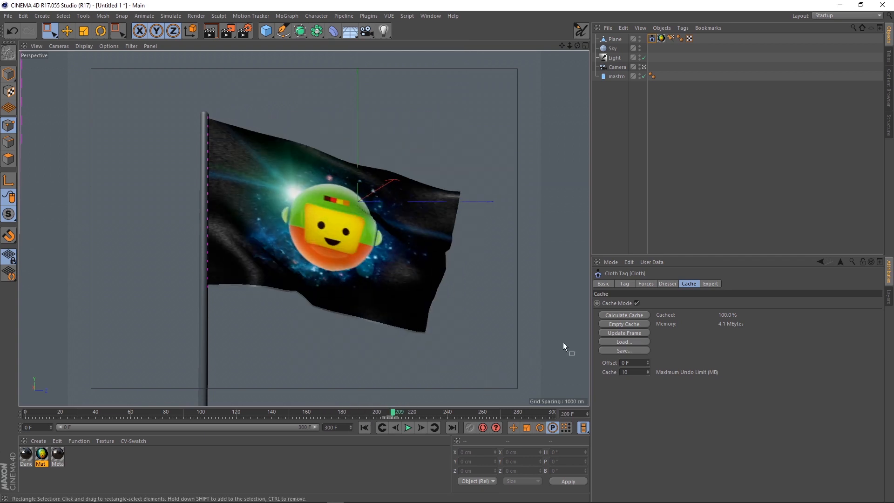
# - Empty the cloth cache, replay the uncached simulation from frame 0, and scrub the timeline back to compare its behaviour
pyautogui.click(623, 324)
pyautogui.click(364, 427)
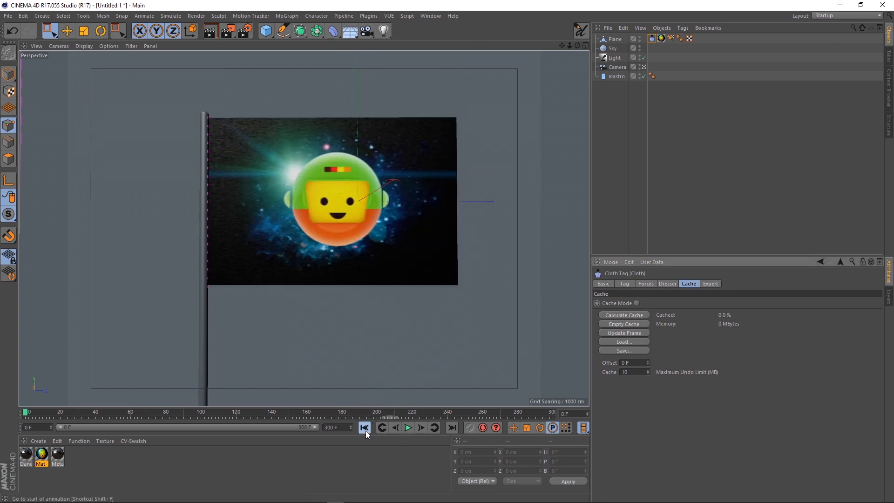
pyautogui.click(408, 428)
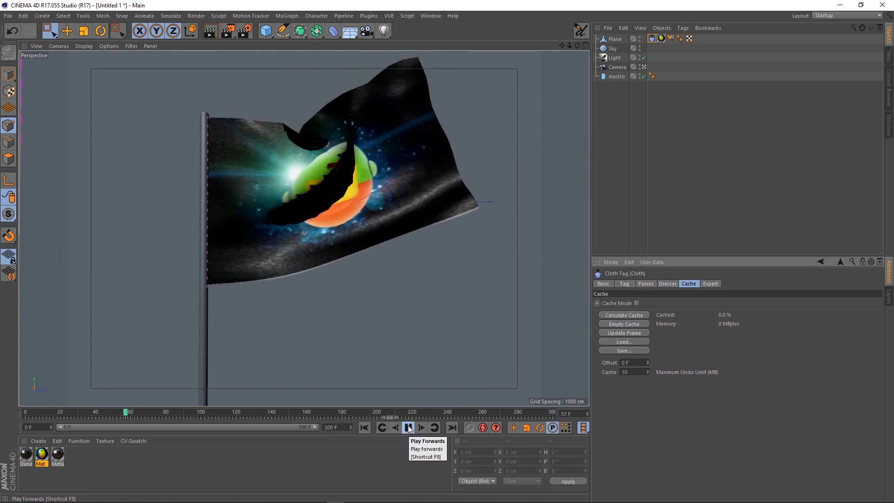
pyautogui.click(408, 428)
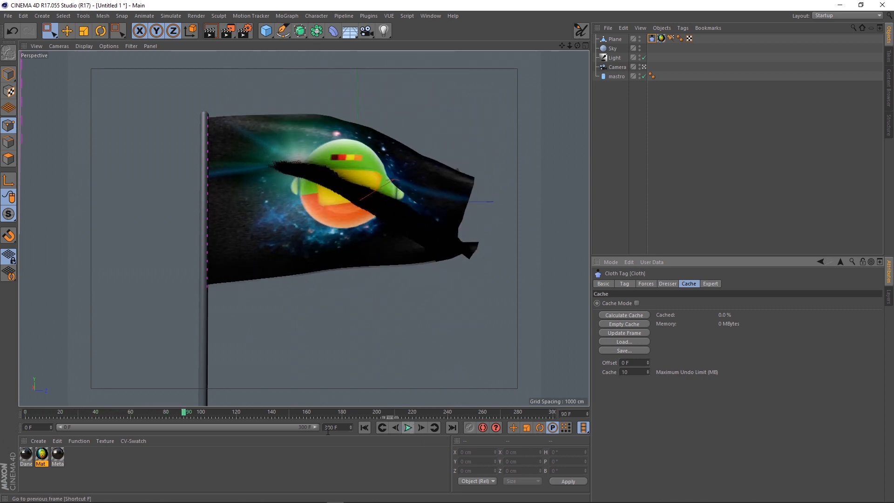
pyautogui.click(170, 414)
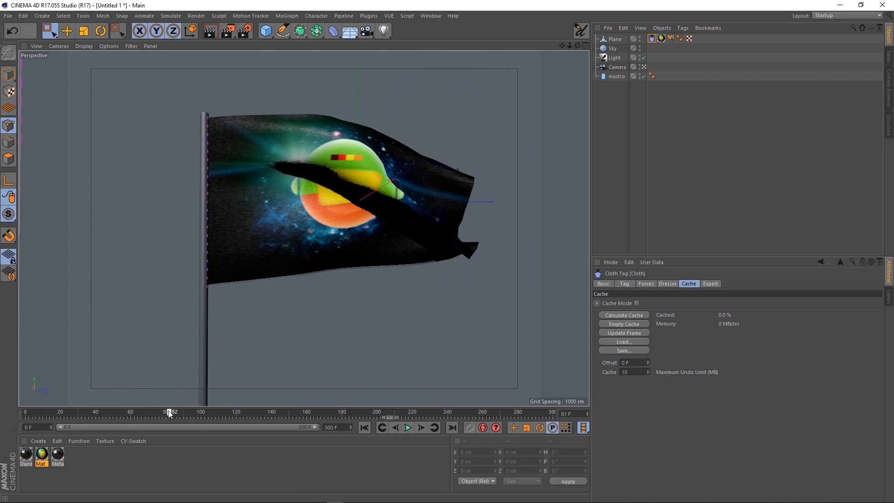
pyautogui.moveTo(169, 414); pyautogui.dragTo(42, 414)
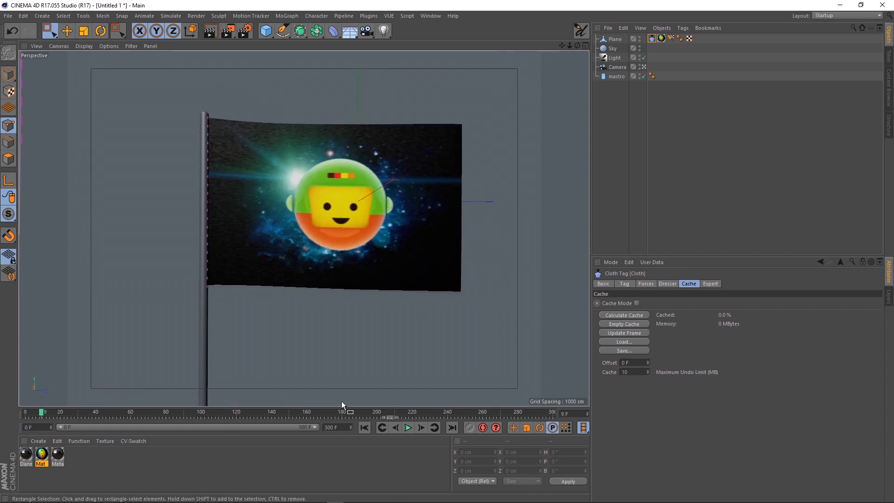
# - Load cache.cac into the Cloth tag again and scrub through the cached animation to frame 222
pyautogui.click(613, 339)
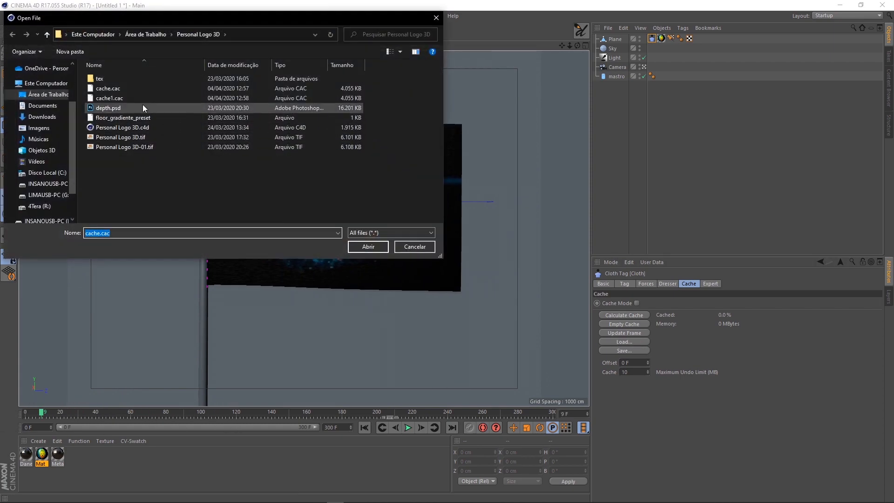
pyautogui.click(129, 88)
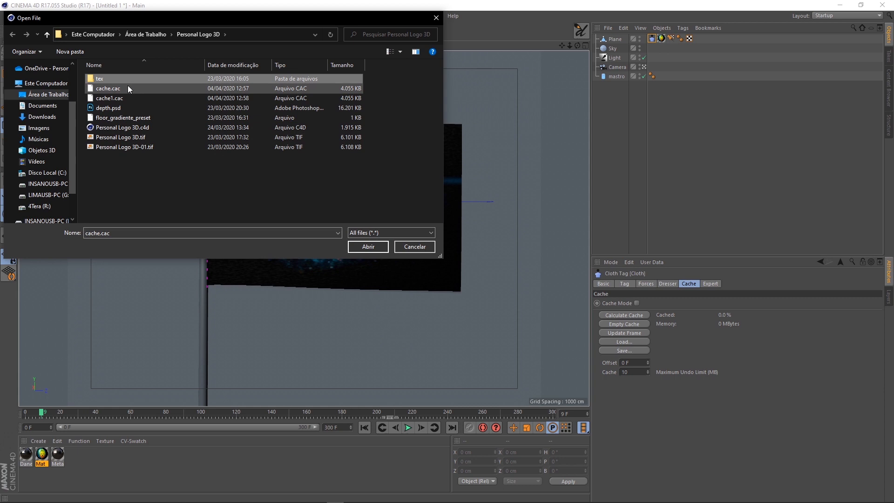
pyautogui.click(368, 246)
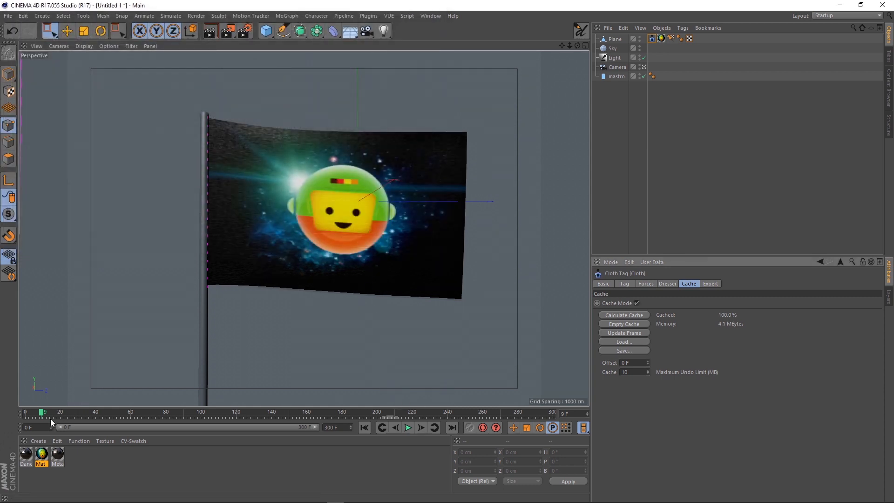
pyautogui.moveTo(41, 413); pyautogui.dragTo(416, 416)
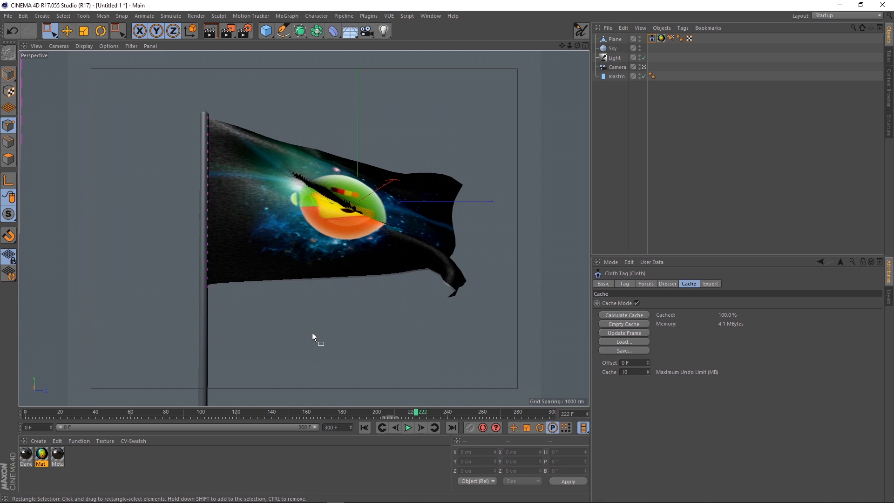
# - Open the Timeline (Dope Sheet), select the Plane object, and reposition the Timeline window so the flag stays partly visible
pyautogui.click(431, 15)
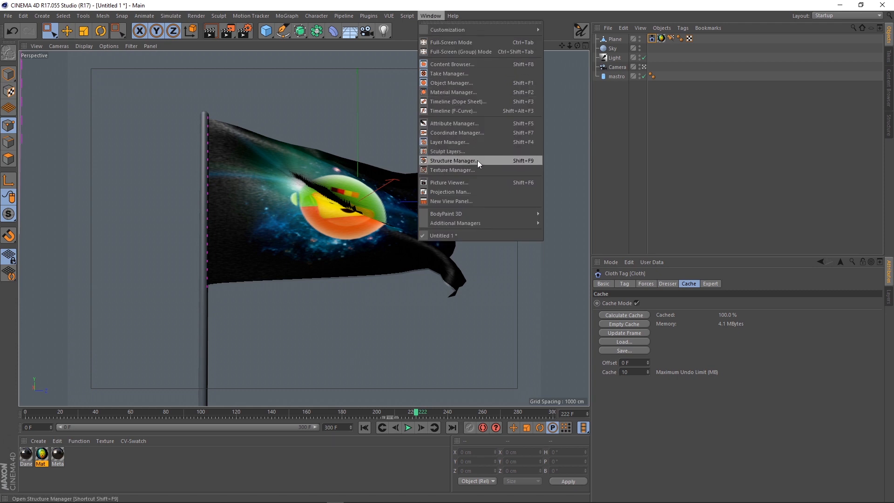
pyautogui.click(464, 101)
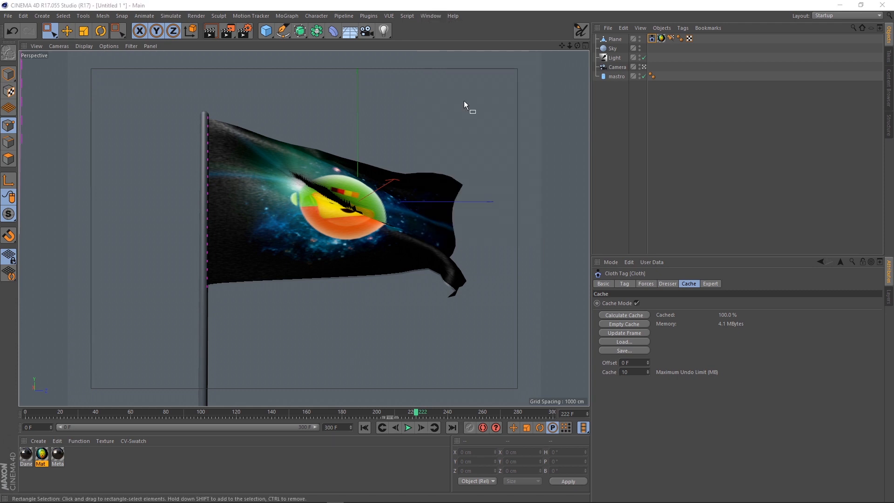
pyautogui.moveTo(501, 166); pyautogui.dragTo(205, 227)
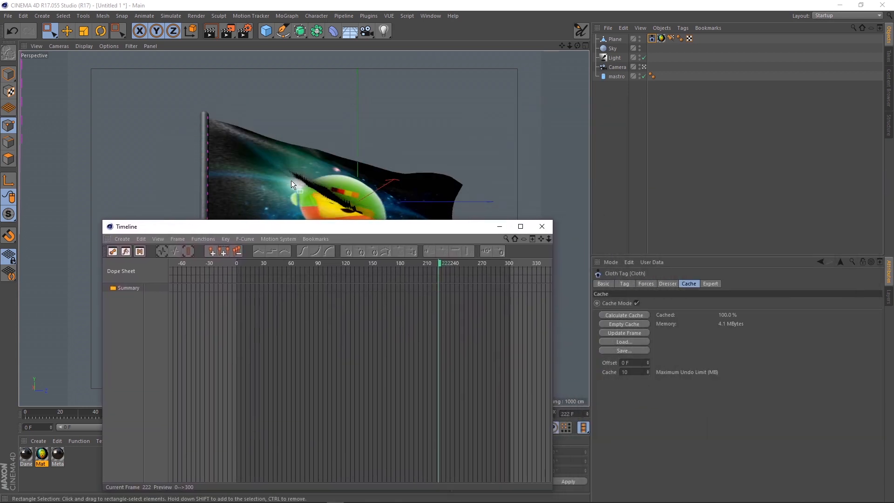
pyautogui.click(612, 40)
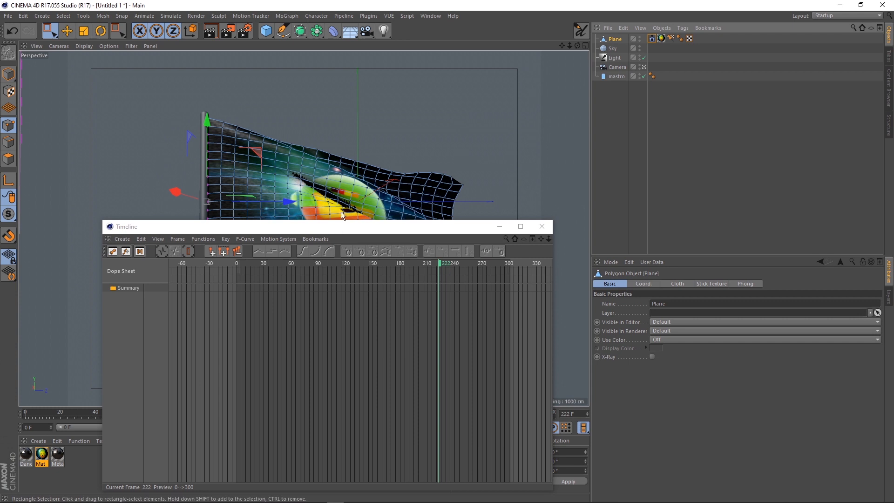
pyautogui.moveTo(316, 227); pyautogui.dragTo(297, 195)
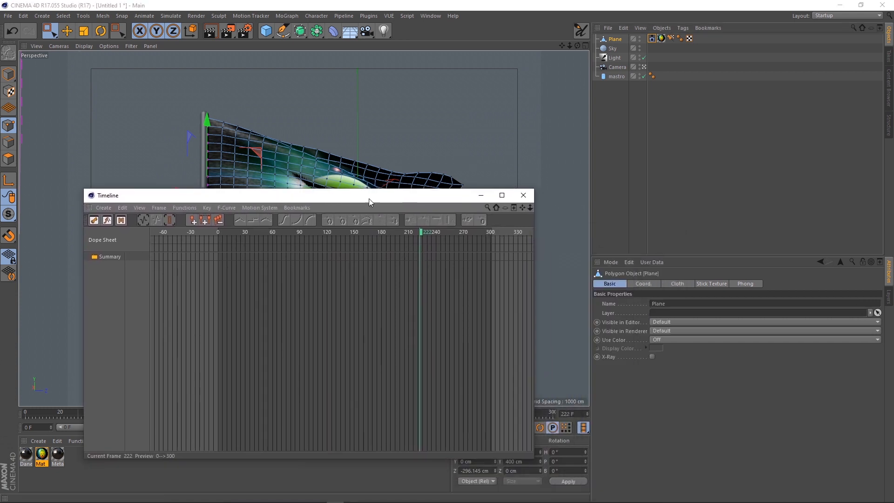
pyautogui.moveTo(369, 198); pyautogui.dragTo(414, 215)
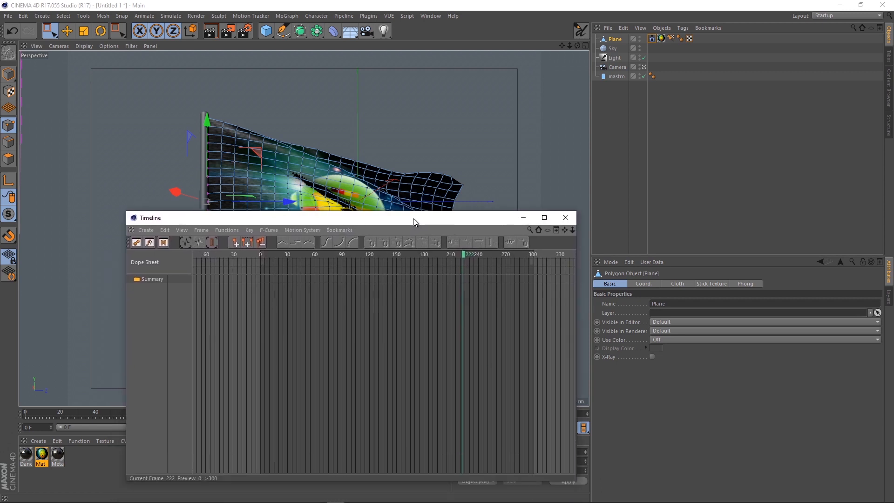
# - Bake the Plane's cloth animation into a keyframed copy over frames 0 to 300, keeping Bake Expressions and Clean Tracks enabled
pyautogui.click(226, 227)
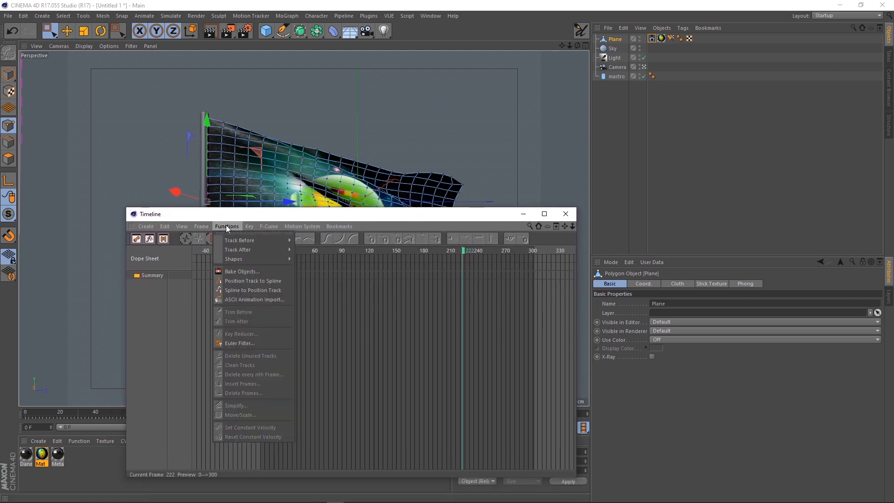
pyautogui.click(239, 272)
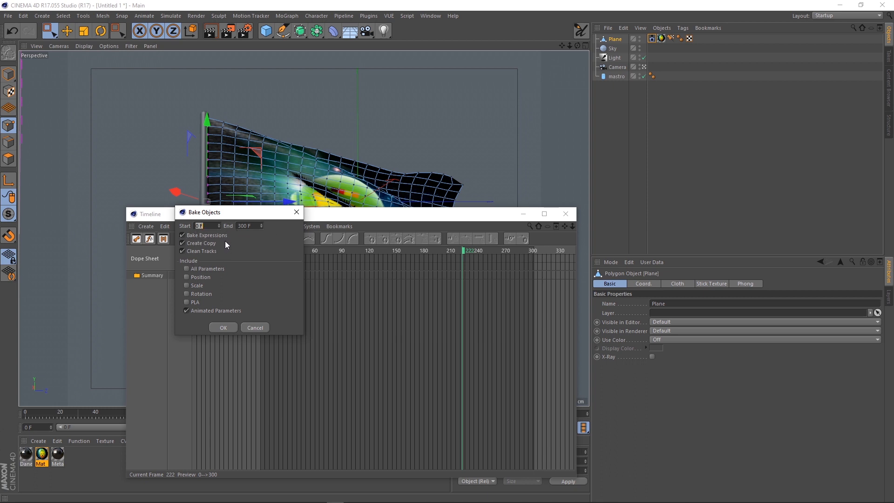
pyautogui.click(184, 310)
pyautogui.click(218, 327)
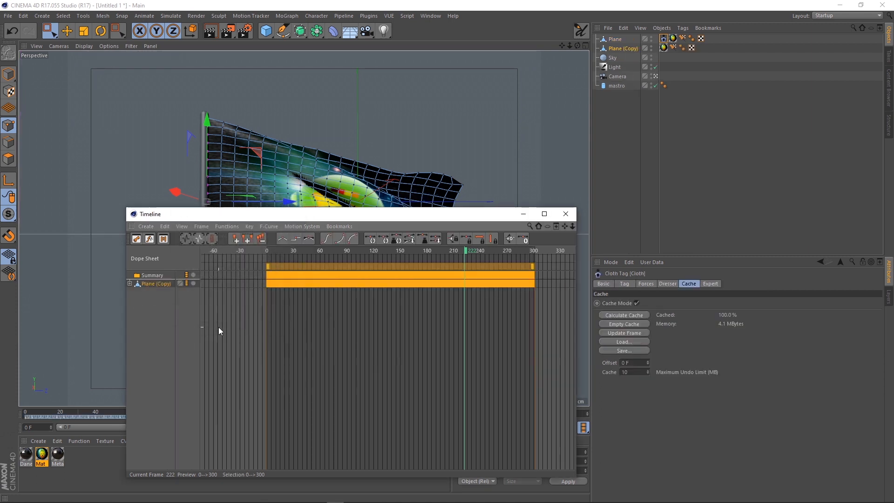
# - Widen the Timeline window and examine the baked keyframes of Plane (Copy) around frame 222 alongside the flag
pyautogui.moveTo(301, 215); pyautogui.dragTo(217, 239)
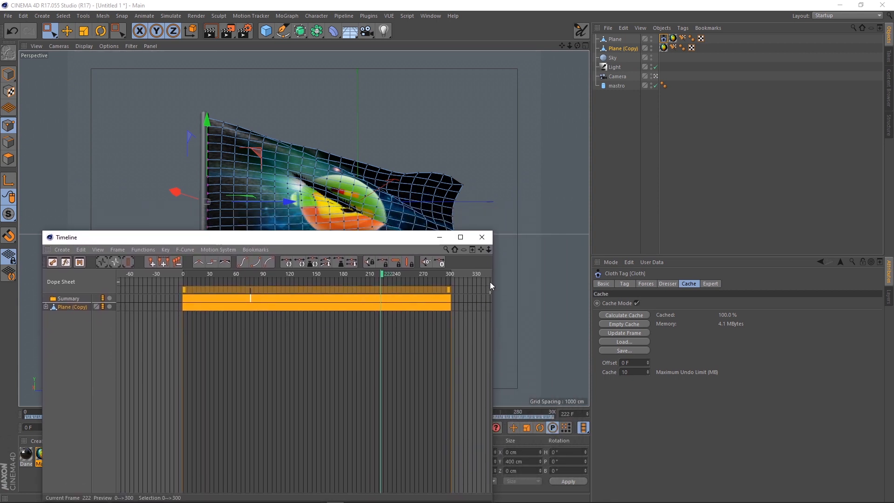
pyautogui.moveTo(493, 283); pyautogui.dragTo(701, 283)
pyautogui.scroll(5, 390, 351)
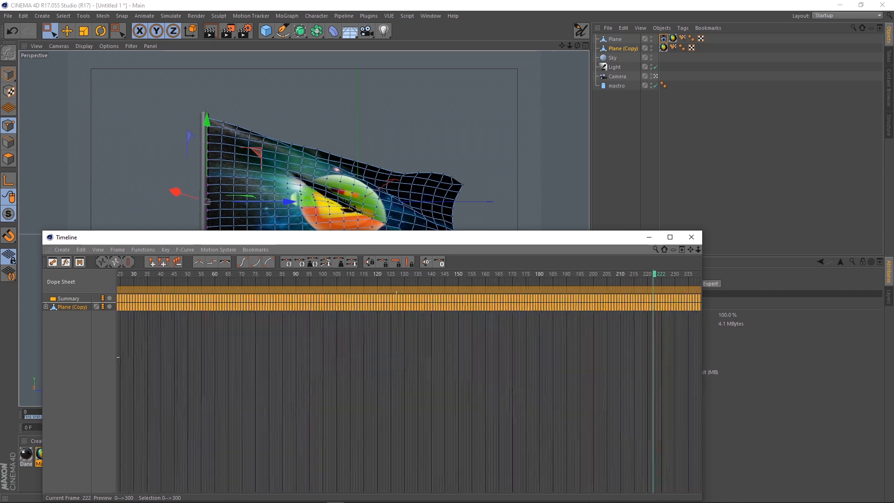
pyautogui.scroll(2, 356, 389)
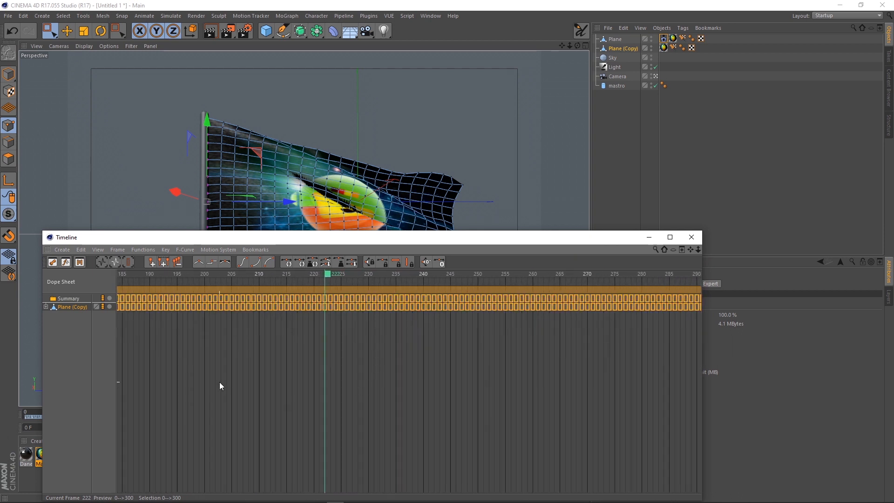
pyautogui.scroll(3, 228, 384)
pyautogui.scroll(3, 245, 385)
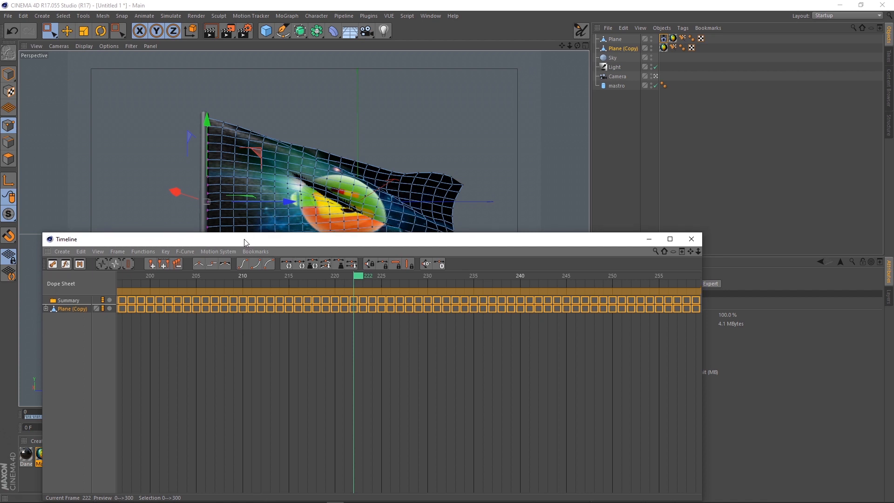
pyautogui.moveTo(244, 240); pyautogui.dragTo(257, 301)
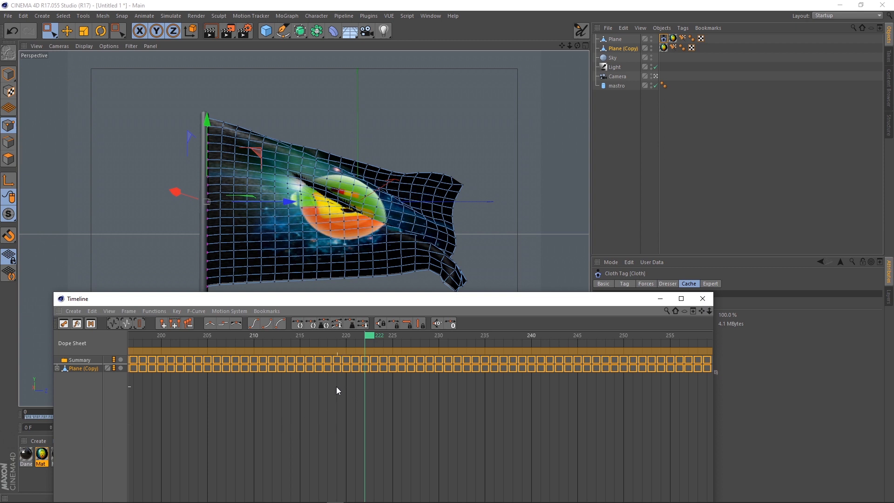
# - Try deleting the baked keyframes of Plane (Copy) from frame 215 to frame 235
pyautogui.moveTo(338, 386); pyautogui.dragTo(390, 347)
pyautogui.press('Delete')
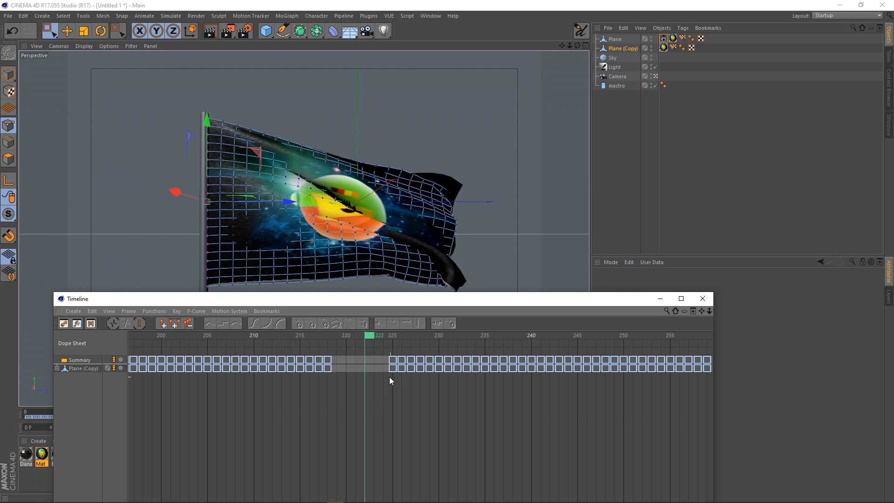
pyautogui.moveTo(334, 386); pyautogui.dragTo(315, 382)
pyautogui.press('Delete')
pyautogui.press('Delete')
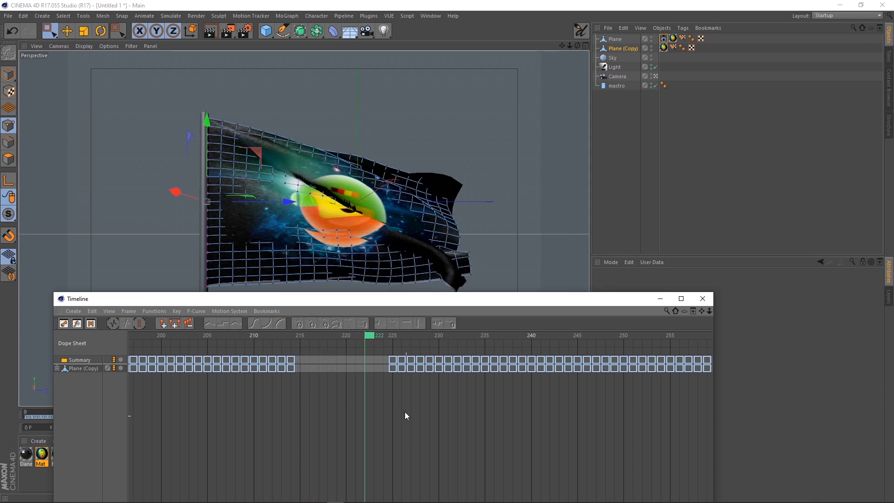
pyautogui.moveTo(391, 374); pyautogui.dragTo(487, 353)
pyautogui.press('Delete')
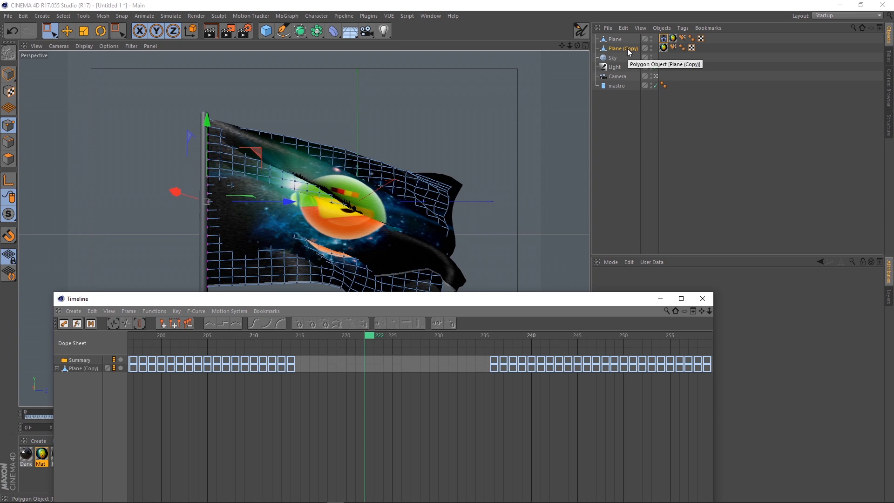
# - Undo the keyframe deletions on Plane (Copy)
pyautogui.hotkey('ctrl', 'z')
pyautogui.hotkey('ctrl', 'z')
pyautogui.hotkey('ctrl', 'z')
pyautogui.hotkey('ctrl', 'z')
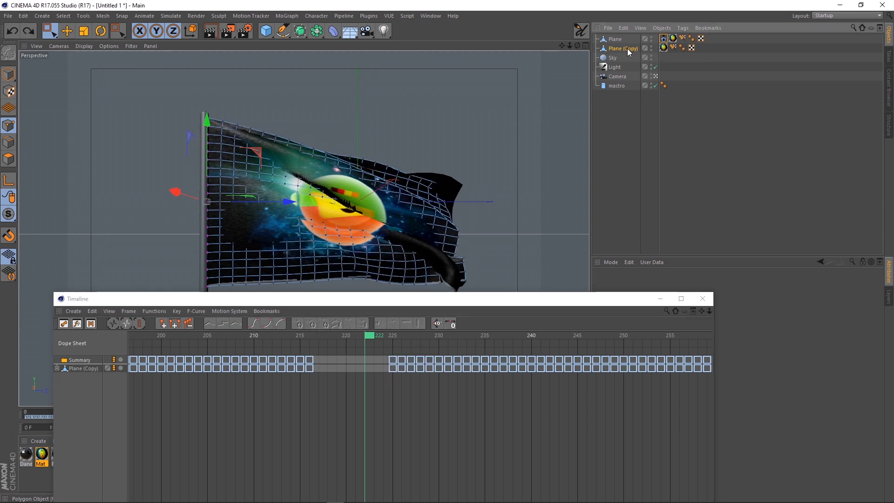
pyautogui.hotkey('ctrl', 'z')
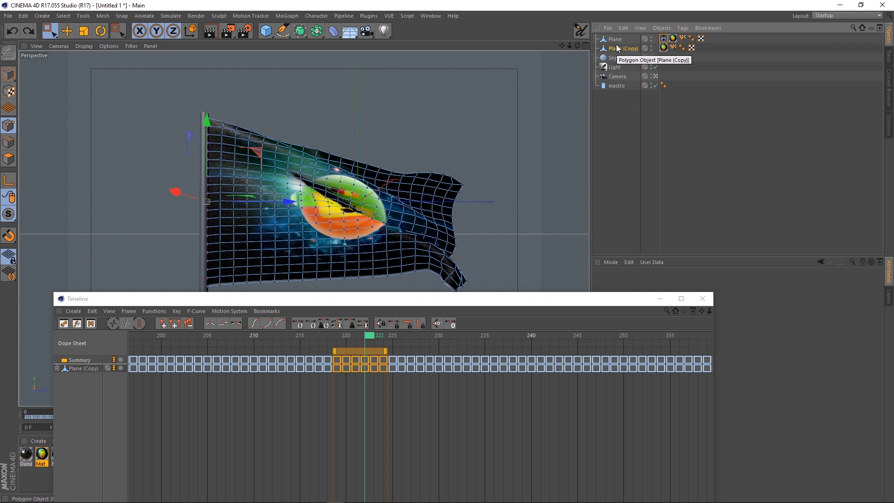
# - Hide the original Plane, delete the baked keyframes of Plane (Copy) from frame 219 to 224, and close the Timeline
pyautogui.click(651, 38)
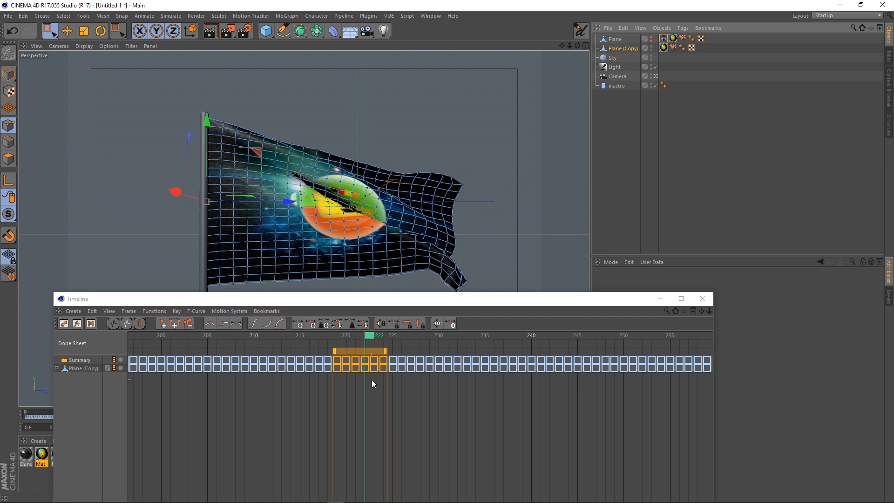
pyautogui.press('Delete')
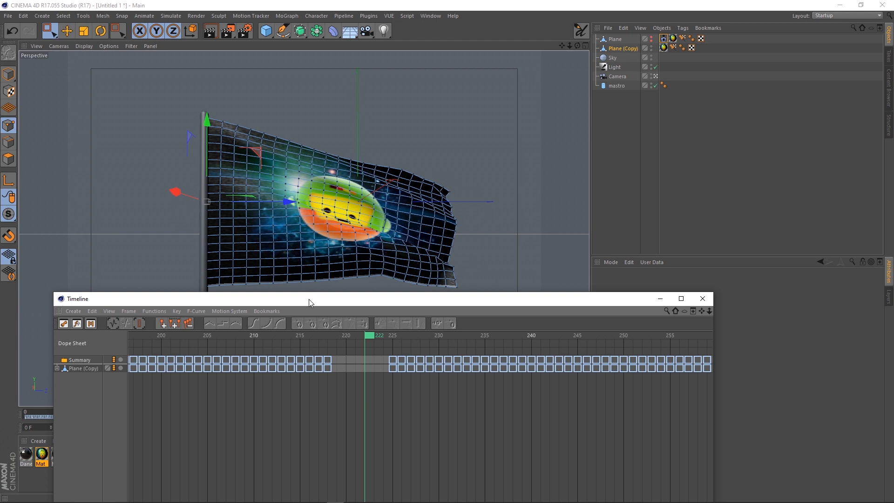
pyautogui.moveTo(310, 302); pyautogui.dragTo(339, 199)
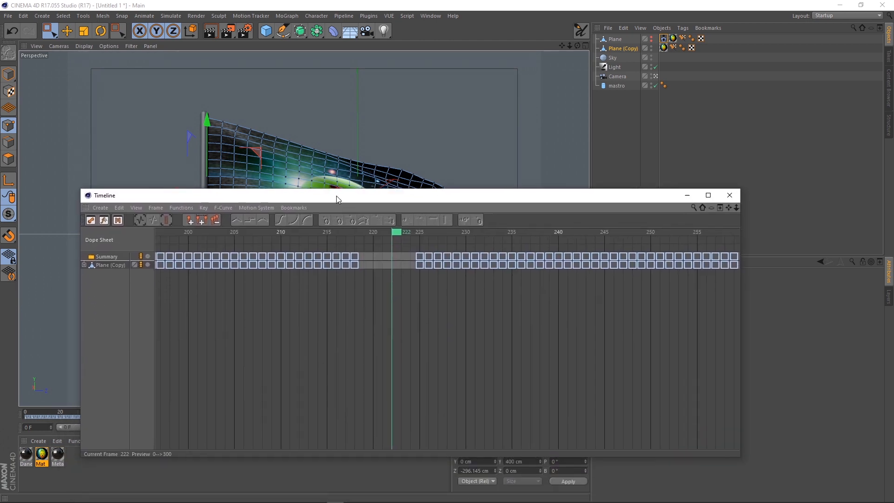
pyautogui.click(729, 195)
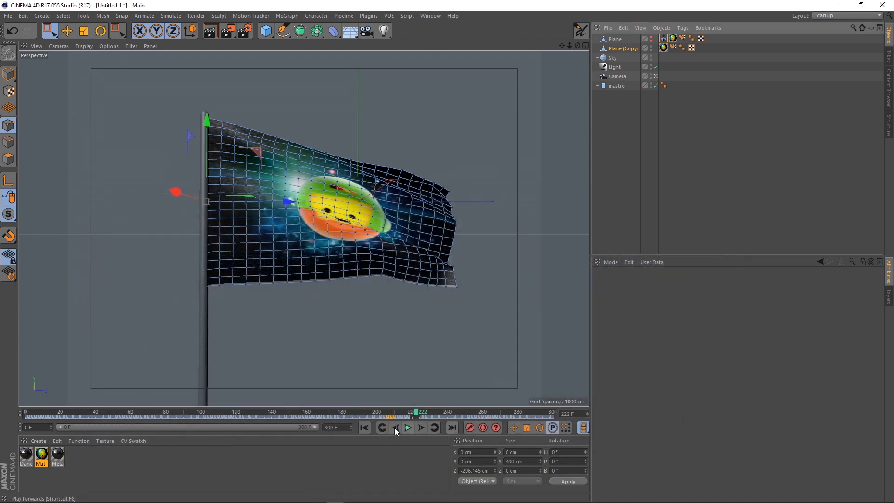
# - Play the baked flag animation from frame 0, stop at frame 244, and scrub back to the start
pyautogui.click(365, 428)
pyautogui.click(408, 427)
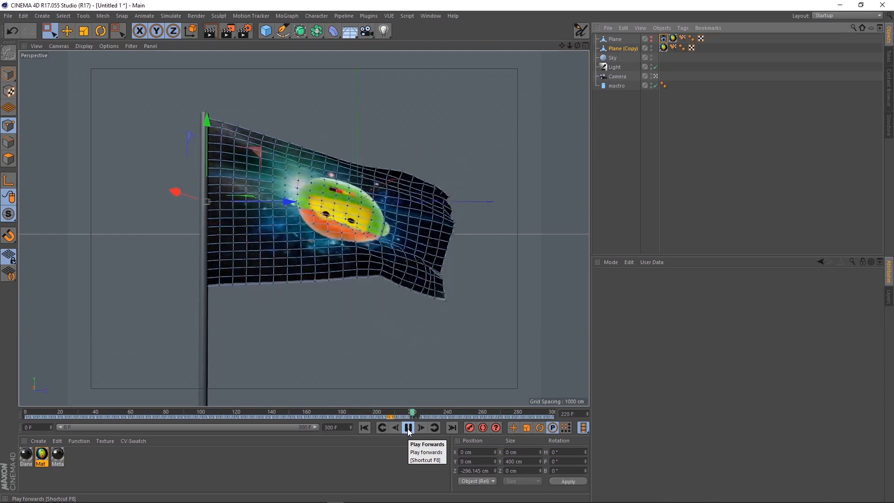
pyautogui.click(408, 428)
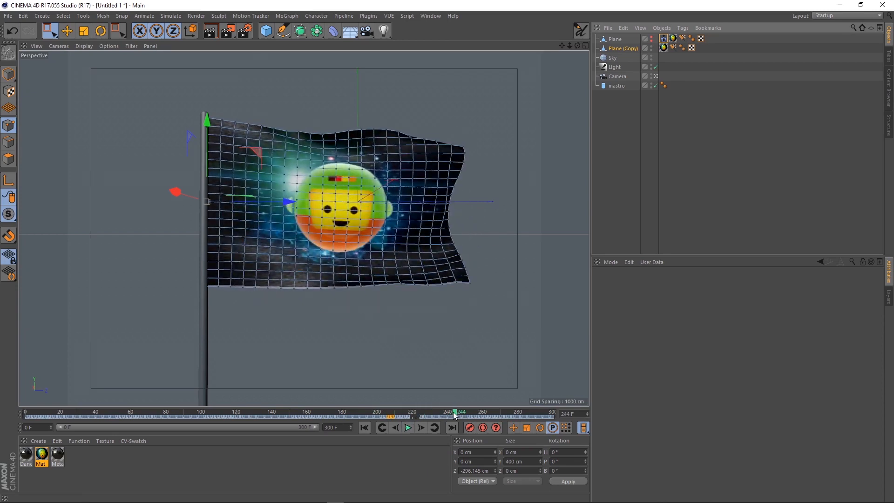
pyautogui.moveTo(455, 415); pyautogui.dragTo(321, 417)
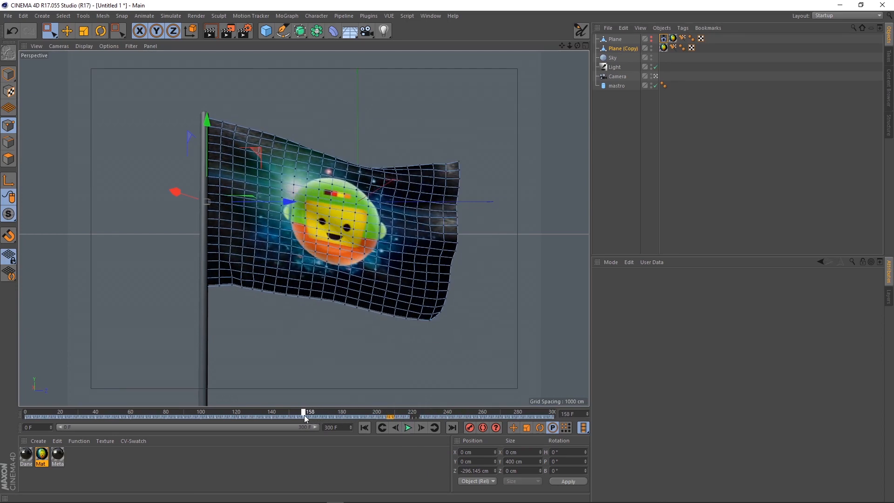
pyautogui.moveTo(239, 417); pyautogui.dragTo(3, 400)
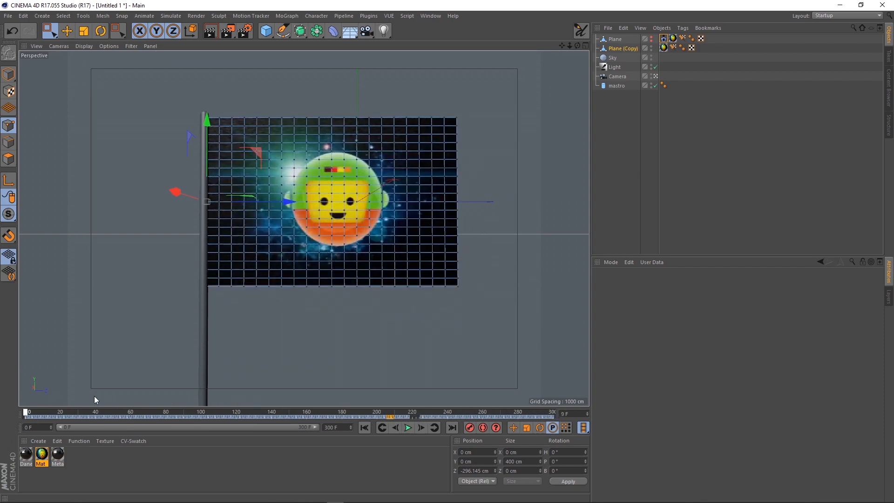
# - Go to frame 300, scrub the last frames of the baked flag, and replay the animation, stopping at frame 43
pyautogui.click(451, 428)
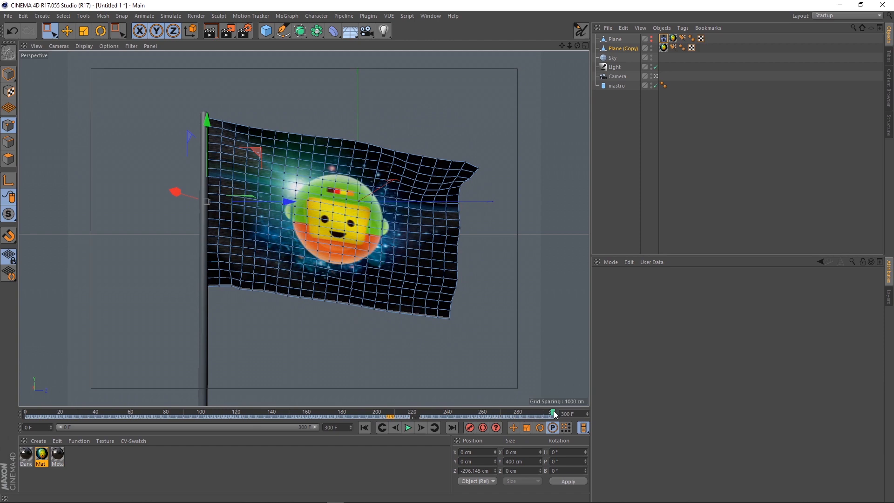
pyautogui.moveTo(554, 414); pyautogui.dragTo(518, 415)
pyautogui.click(407, 428)
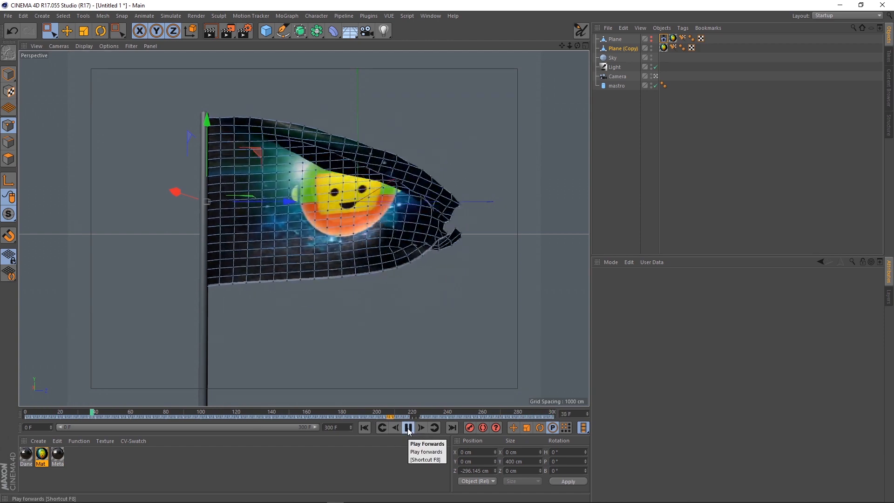
pyautogui.click(408, 427)
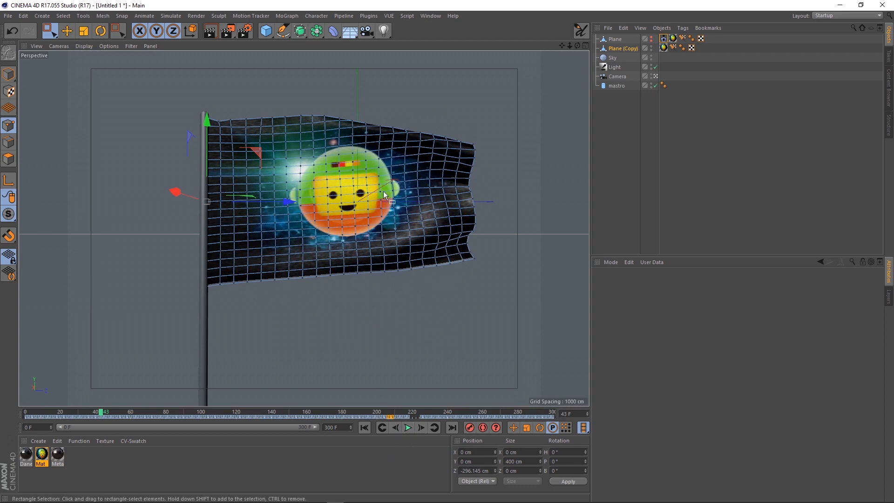
# - Open the Timeline Dope Sheet and delete the baked keyframes of Plane (Copy) from frame 298 to 300
pyautogui.click(430, 15)
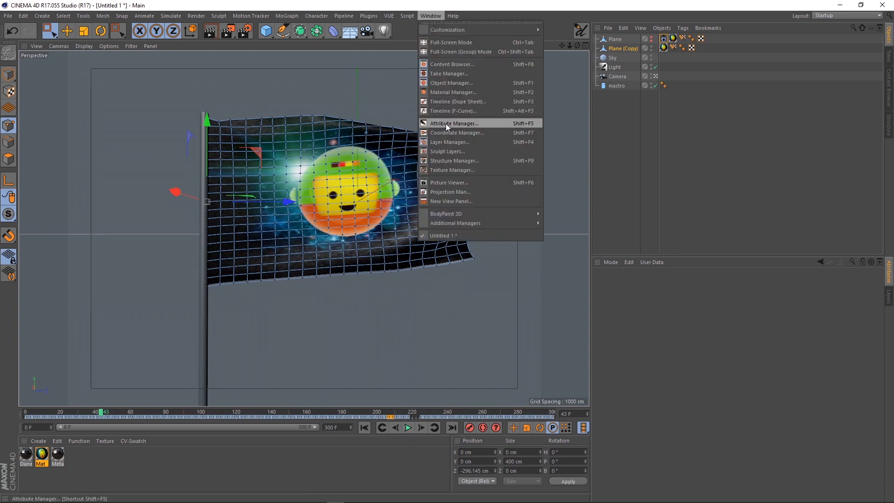
pyautogui.click(455, 101)
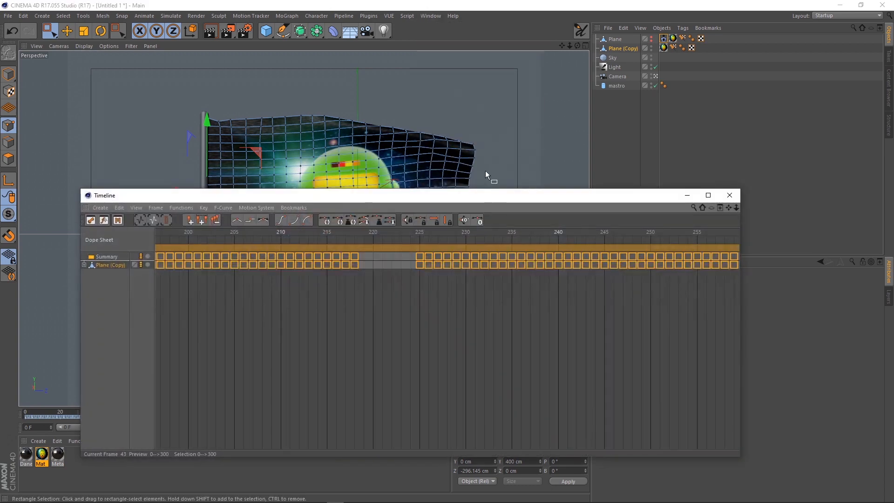
pyautogui.moveTo(484, 194); pyautogui.dragTo(480, 196)
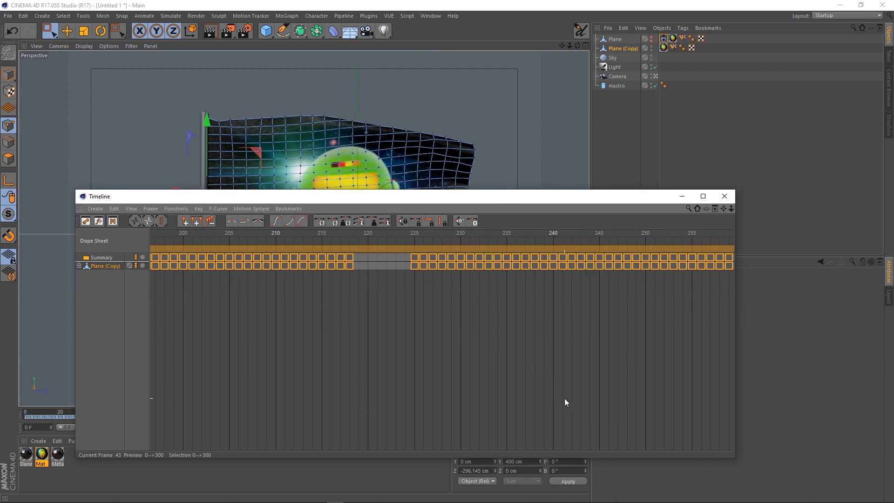
pyautogui.keyDown('alt'); pyautogui.moveTo(569, 392); pyautogui.dragTo(733, 371, button='right'); pyautogui.keyUp('alt')
pyautogui.keyDown('alt'); pyautogui.middleClick(737, 370); pyautogui.keyUp('alt')
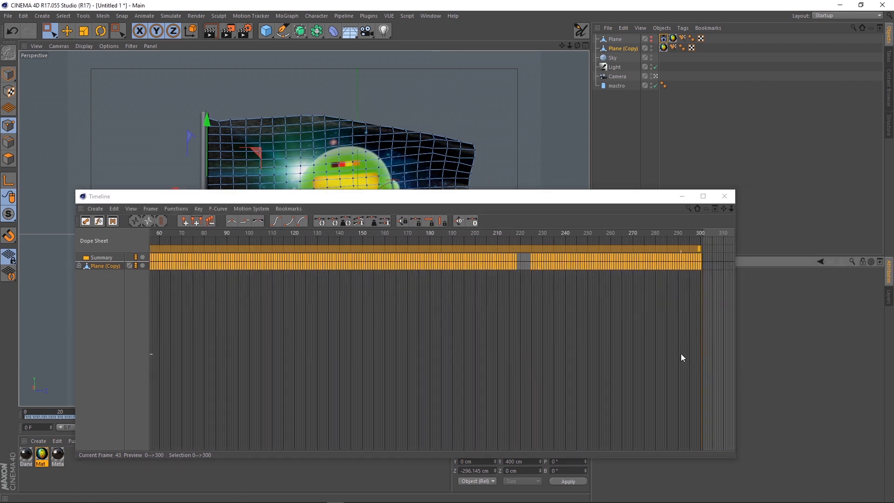
pyautogui.keyDown('alt'); pyautogui.moveTo(681, 353); pyautogui.dragTo(521, 353, button='middle'); pyautogui.keyUp('alt')
pyautogui.keyDown('alt'); pyautogui.moveTo(523, 305); pyautogui.dragTo(454, 304, button='right'); pyautogui.keyUp('alt')
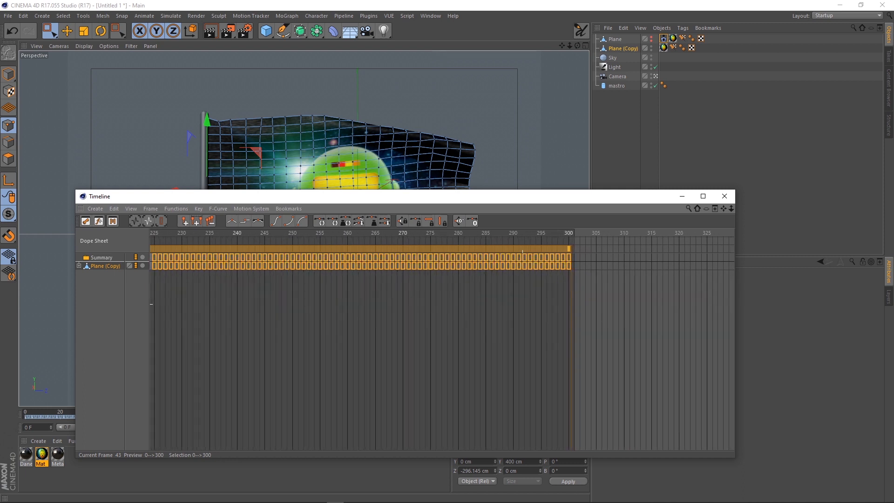
pyautogui.keyDown('alt'); pyautogui.moveTo(509, 309); pyautogui.dragTo(428, 310, button='middle'); pyautogui.keyUp('alt')
pyautogui.keyDown('alt'); pyautogui.moveTo(490, 314); pyautogui.dragTo(481, 314, button='right'); pyautogui.keyUp('alt')
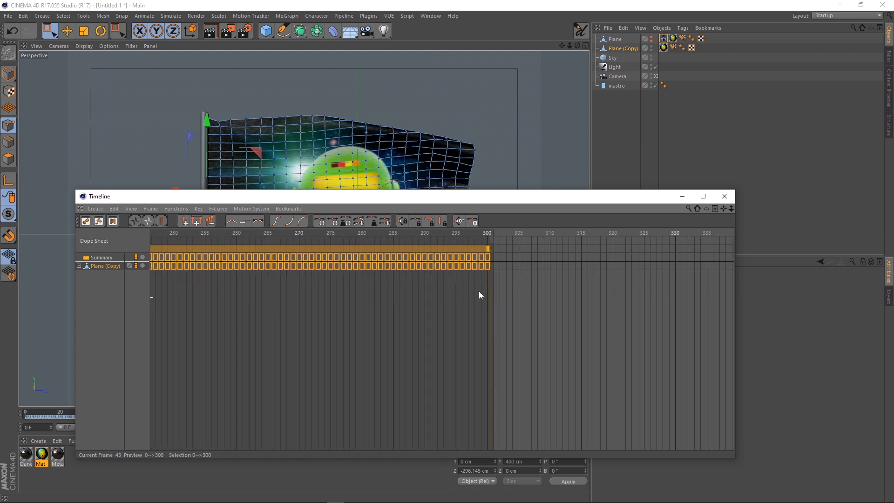
pyautogui.moveTo(476, 283); pyautogui.dragTo(503, 244)
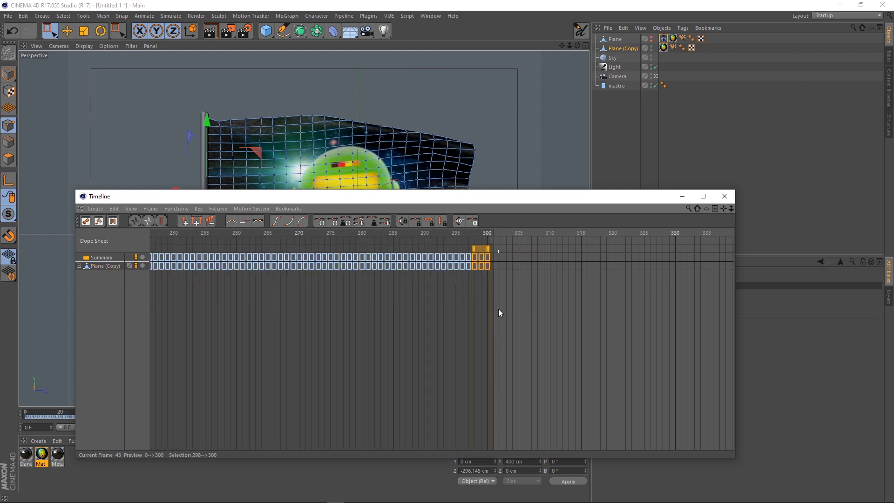
pyautogui.press('Delete')
# - Copy the frame 0 keyframe of Plane (Copy) to frame 300 and close the Timeline
pyautogui.keyDown('alt'); pyautogui.moveTo(441, 303); pyautogui.dragTo(395, 304, button='right'); pyautogui.keyUp('alt')
pyautogui.moveTo(394, 317)
pyautogui.keyDown('alt'); pyautogui.mouseDown(button='middle')
pyautogui.moveTo(840, 317)
pyautogui.moveTo(391, 317)
pyautogui.mouseUp(button='middle'); pyautogui.keyUp('alt')
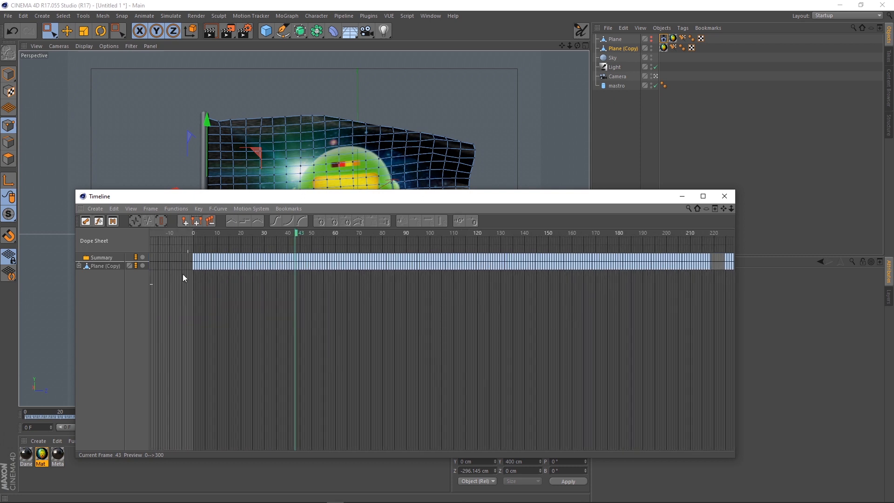
pyautogui.click(193, 265)
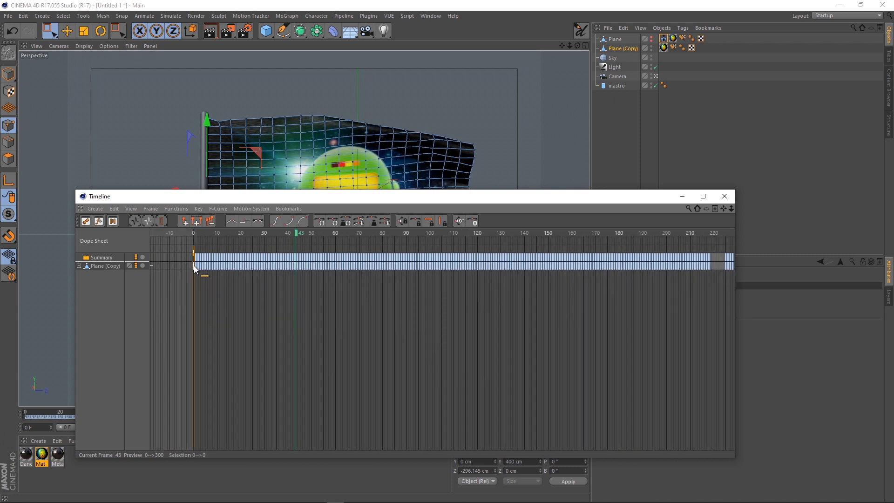
pyautogui.moveTo(193, 265); pyautogui.dragTo(648, 275)
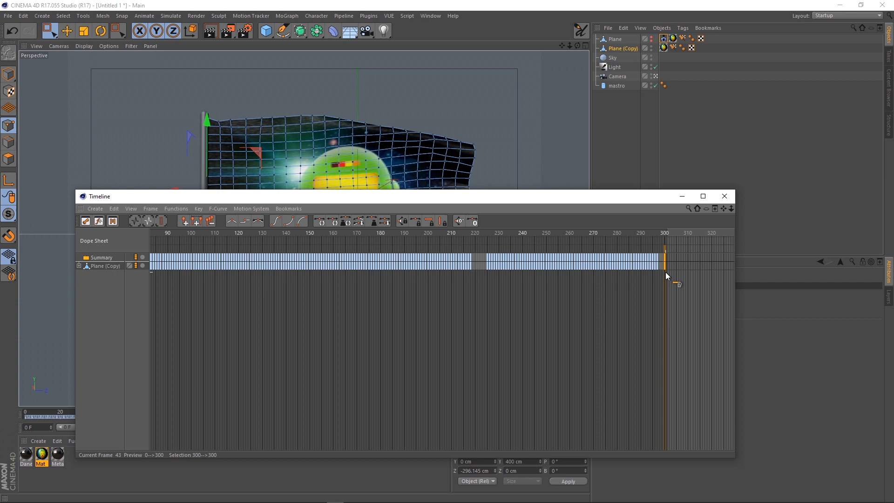
pyautogui.click(627, 308)
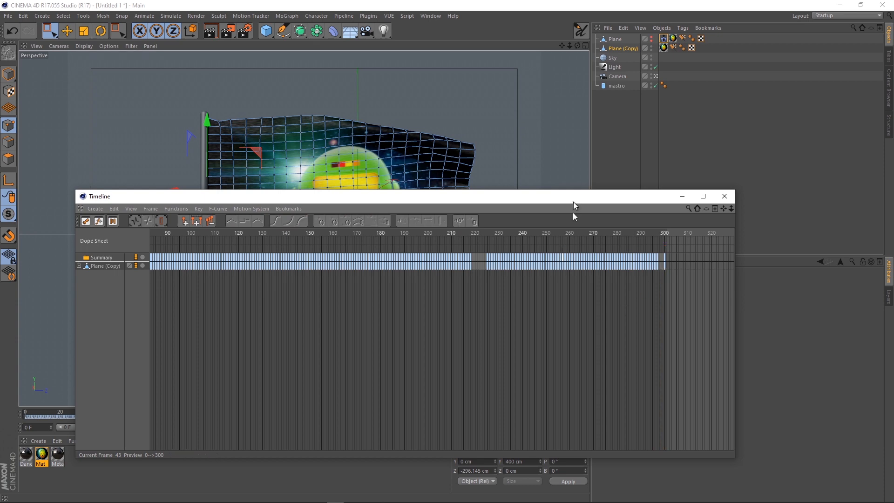
pyautogui.moveTo(574, 205); pyautogui.dragTo(558, 287)
pyautogui.click(711, 277)
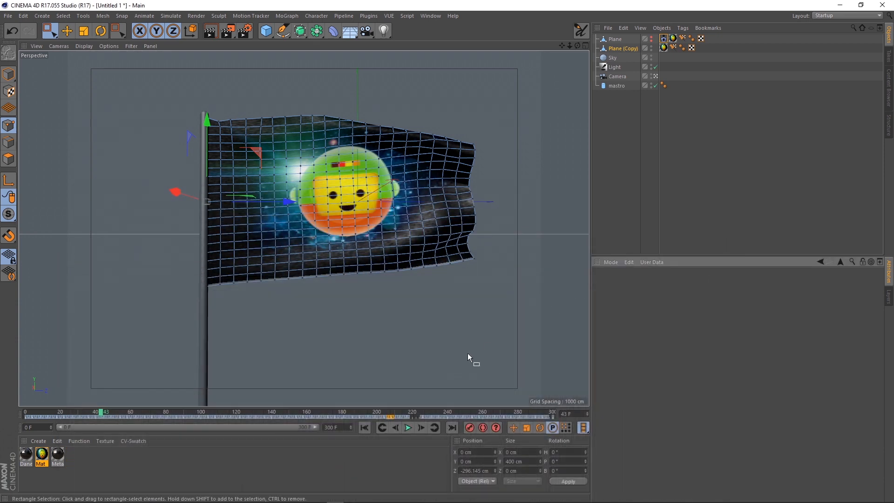
# - Scrub close to the end of the baked flag animation and play it across the loop point
pyautogui.moveTo(102, 413); pyautogui.dragTo(509, 413)
pyautogui.click(407, 428)
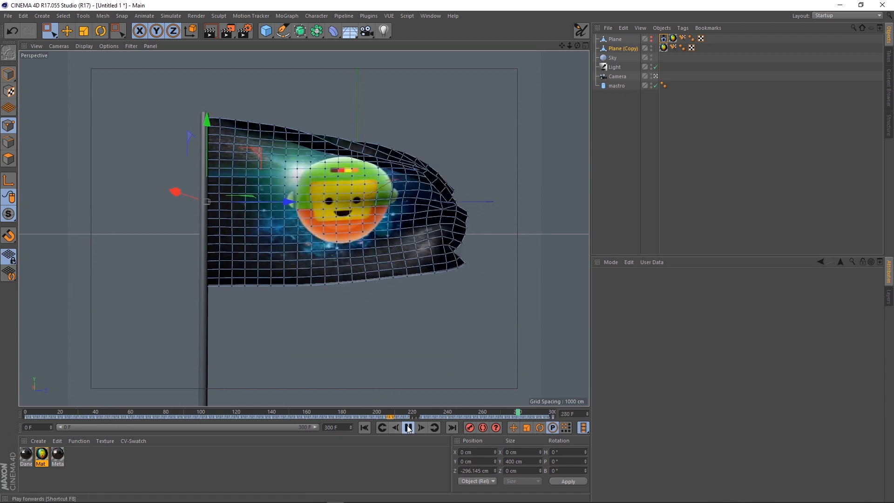